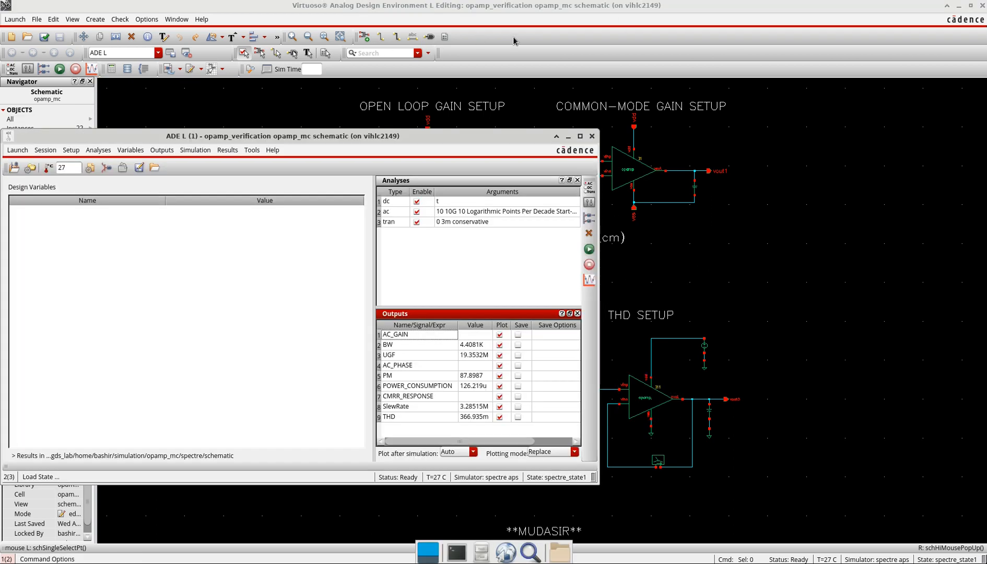
Step: Widen the outputs table, run the op-amp simulation, and split the plotted AC_GAIN, CMRR_RESPONSE and AC_PHASE traces into separate strips
drag(372, 284, 236, 282)
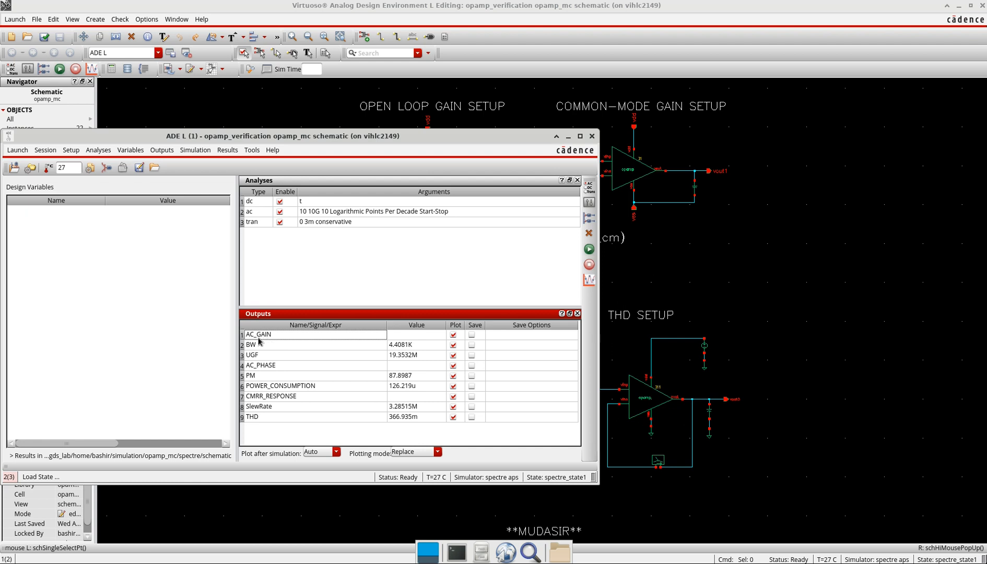
click(588, 250)
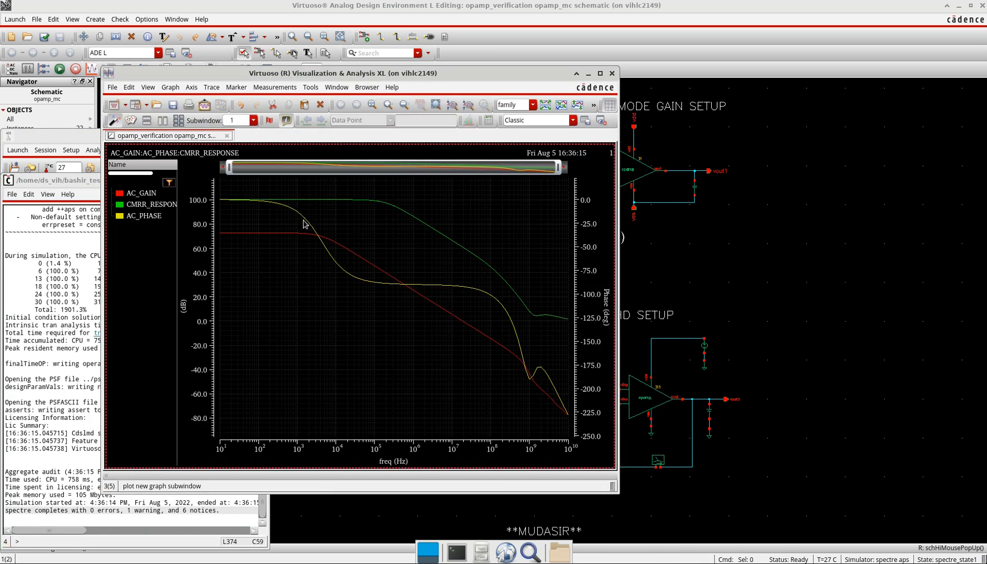
drag(515, 76, 796, 51)
click(238, 181)
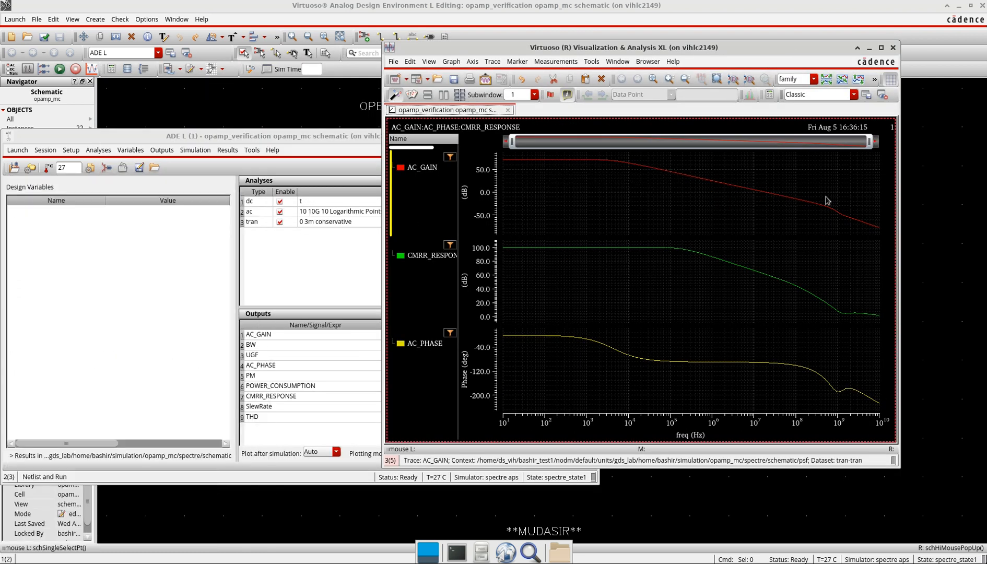
Step: Send the AC_GAIN trace to the calculator and build a value expression interpolated at 100 with roundDown and a single occurrence
mouse_move(523, 164)
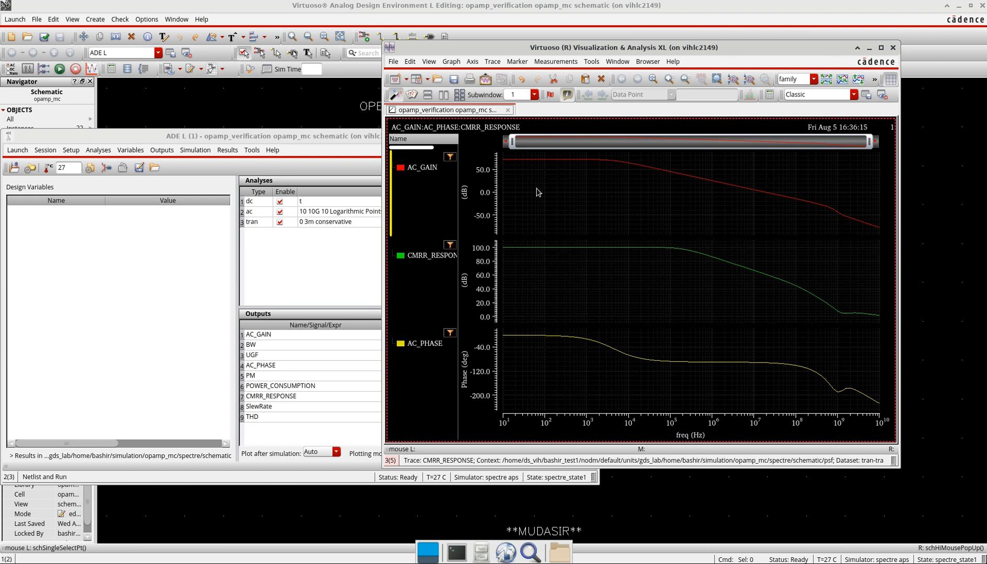
right_click(421, 173)
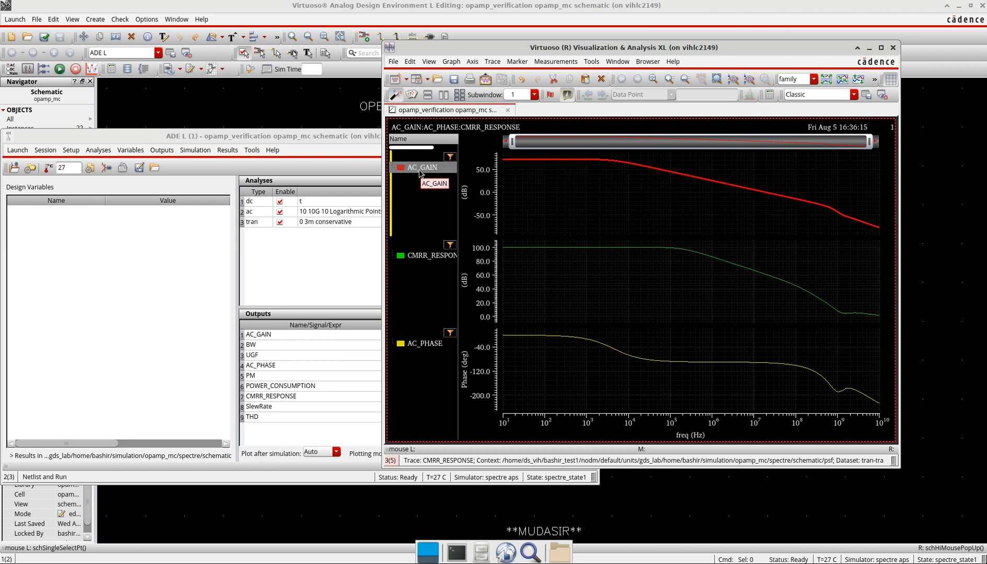
mouse_move(442, 327)
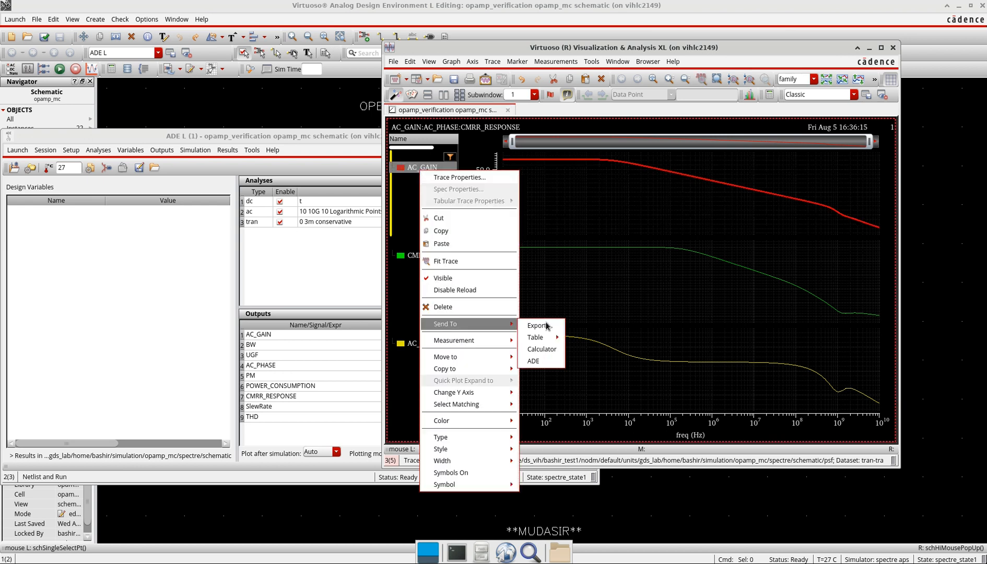
click(543, 347)
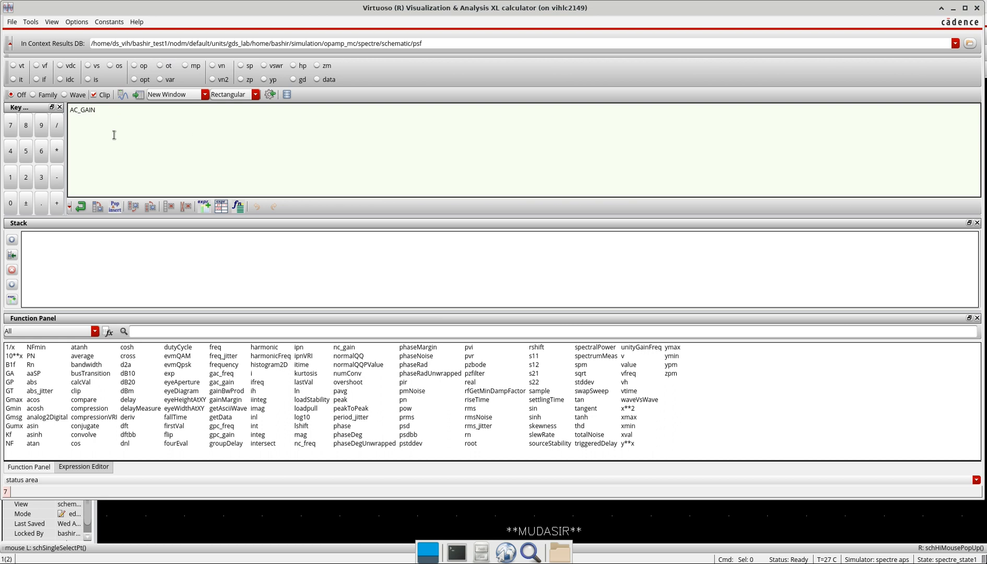
click(194, 332)
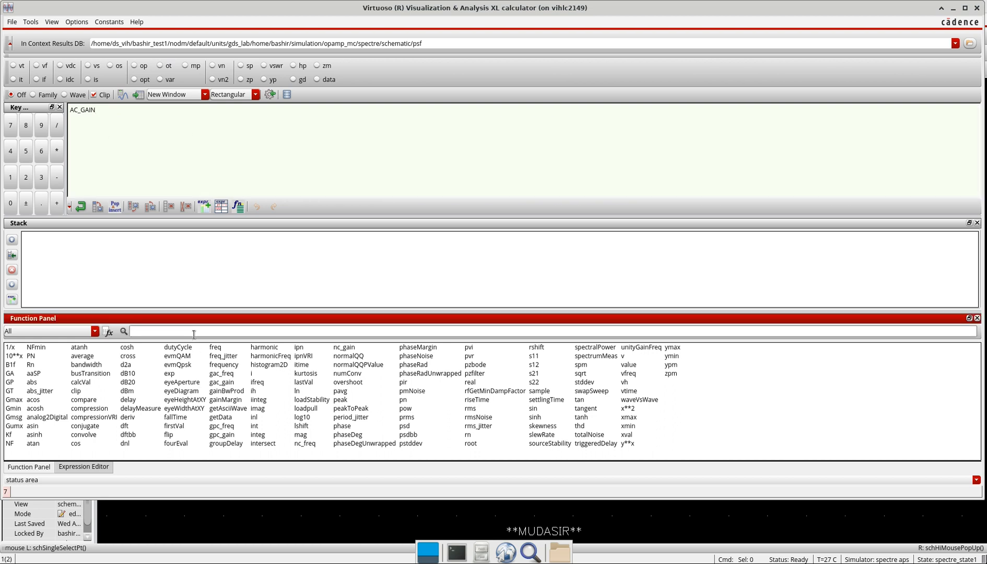
text(value)
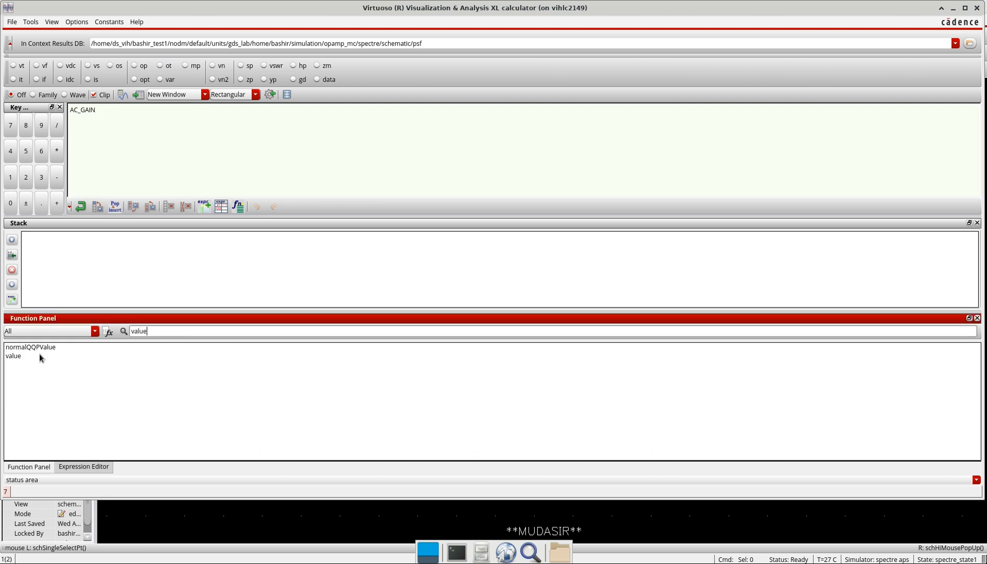
double_click(15, 356)
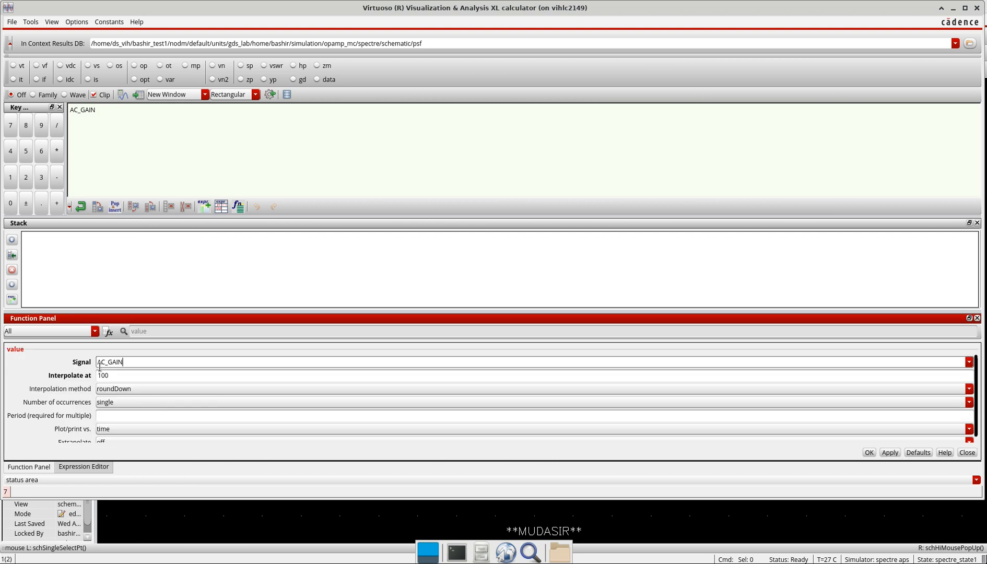
click(118, 375)
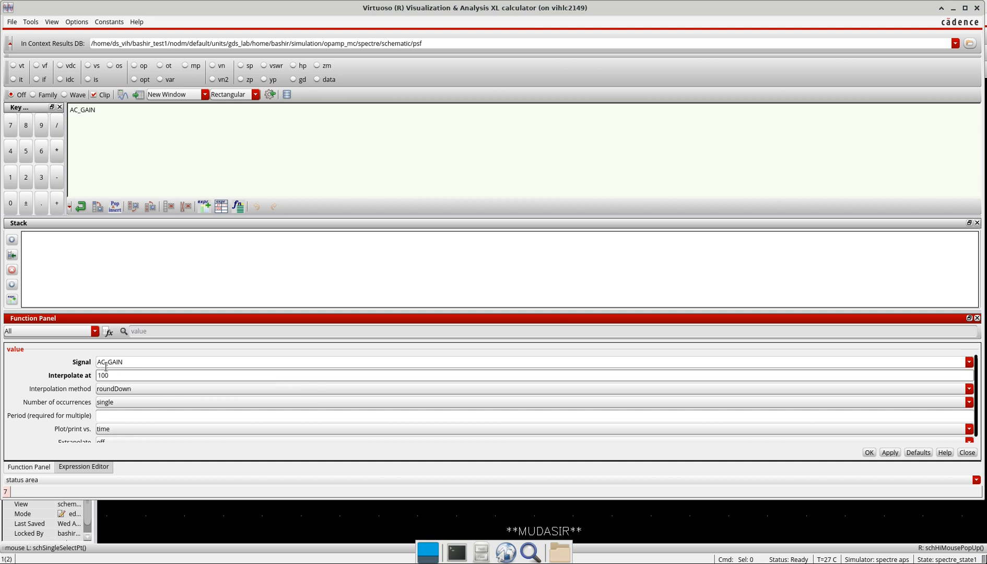
click(869, 453)
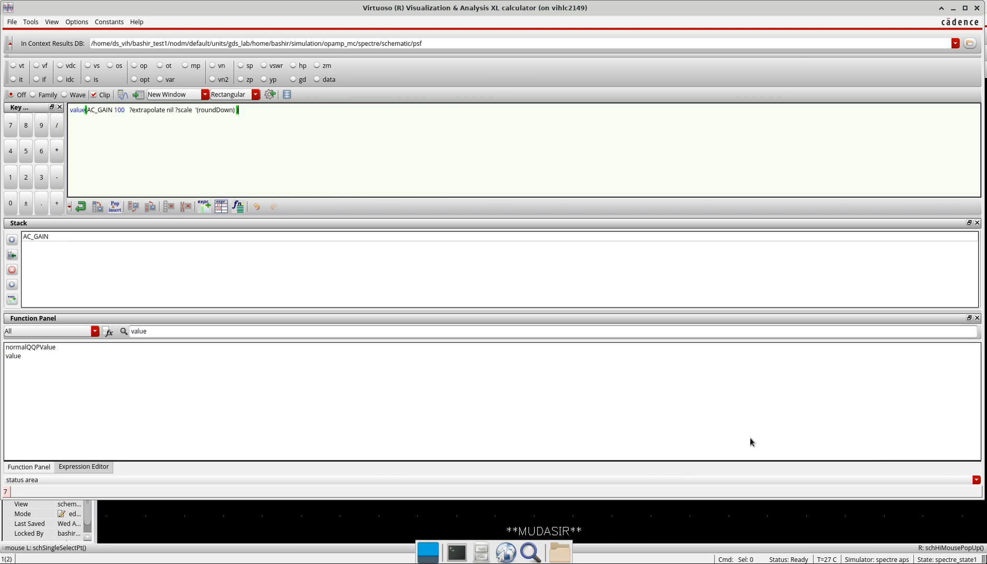
Step: Evaluate the AC_GAIN value expression in a table, add it to the ADE outputs, and close the calculator
click(138, 95)
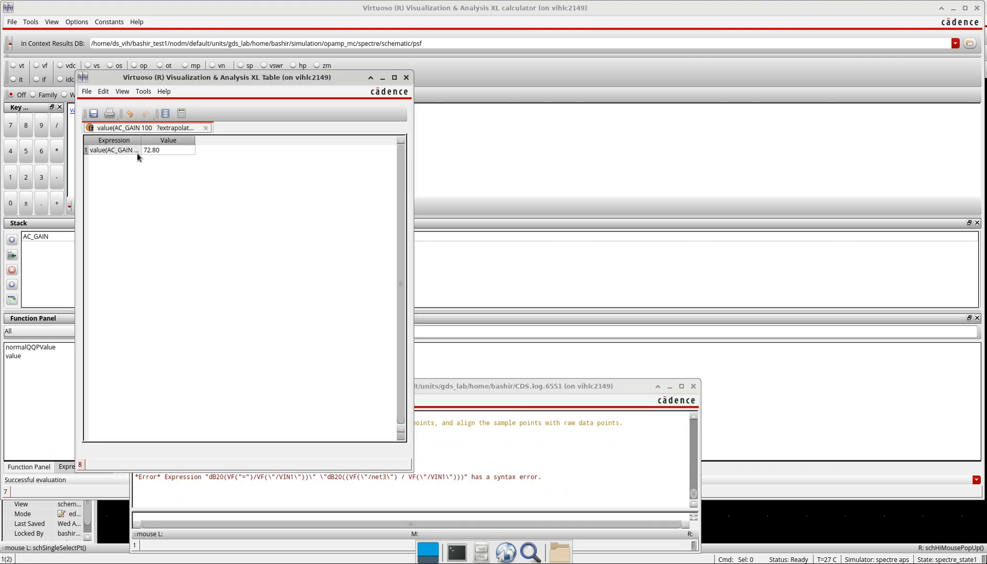
click(406, 78)
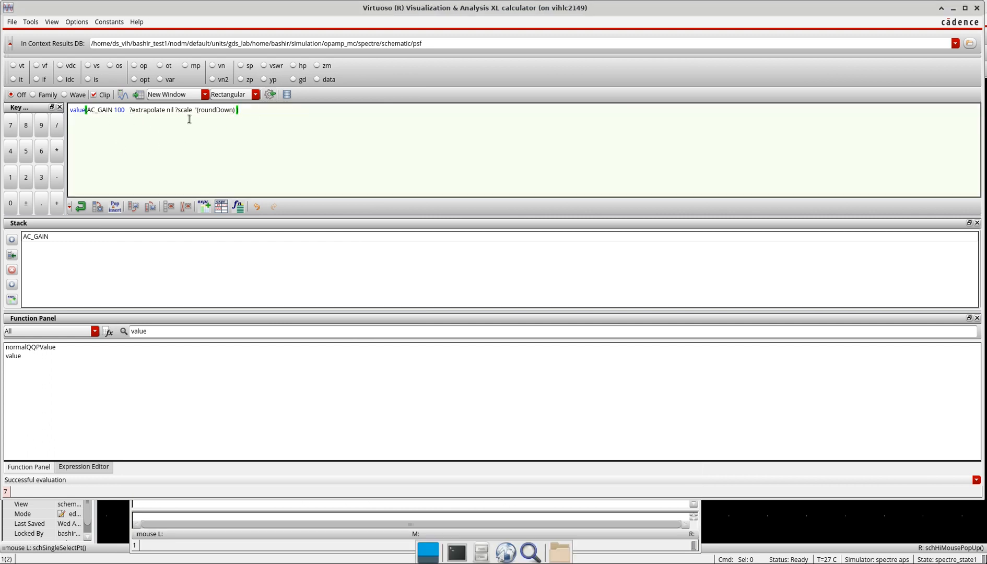
click(976, 8)
Step: Send the CMRR_RESPONSE trace to the calculator and build a value expression interpolated at 100 with roundDown
click(418, 256)
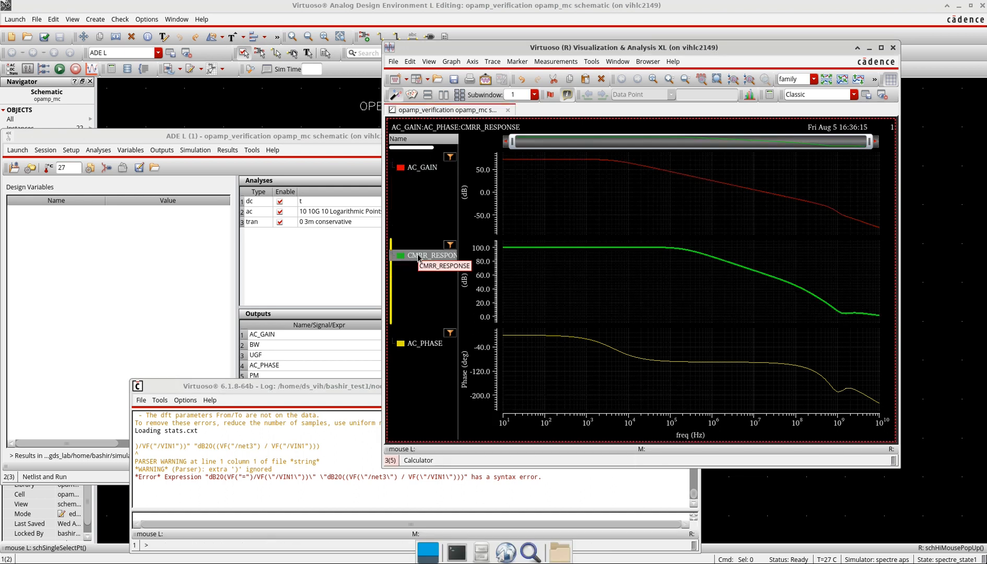
right_click(418, 256)
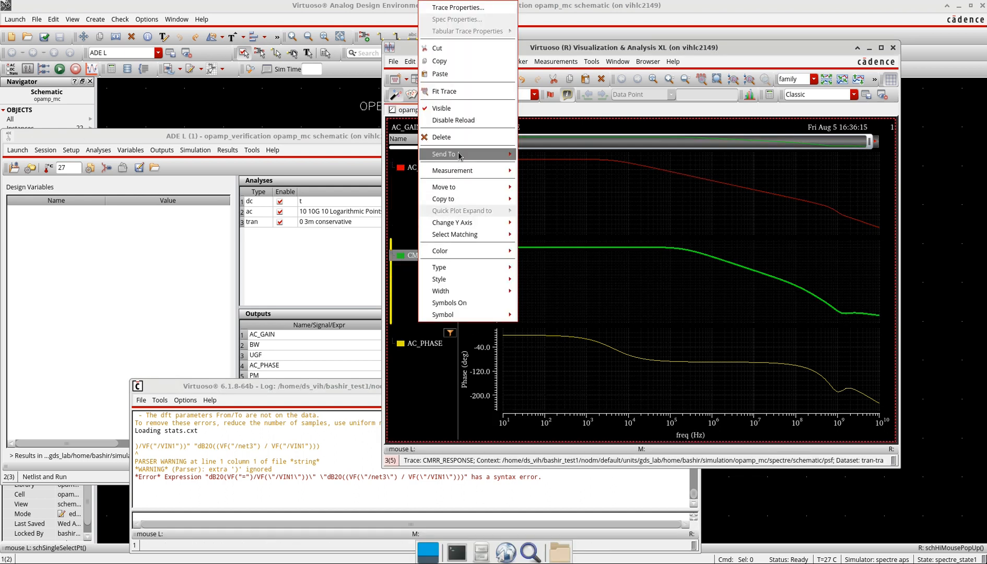
click(540, 180)
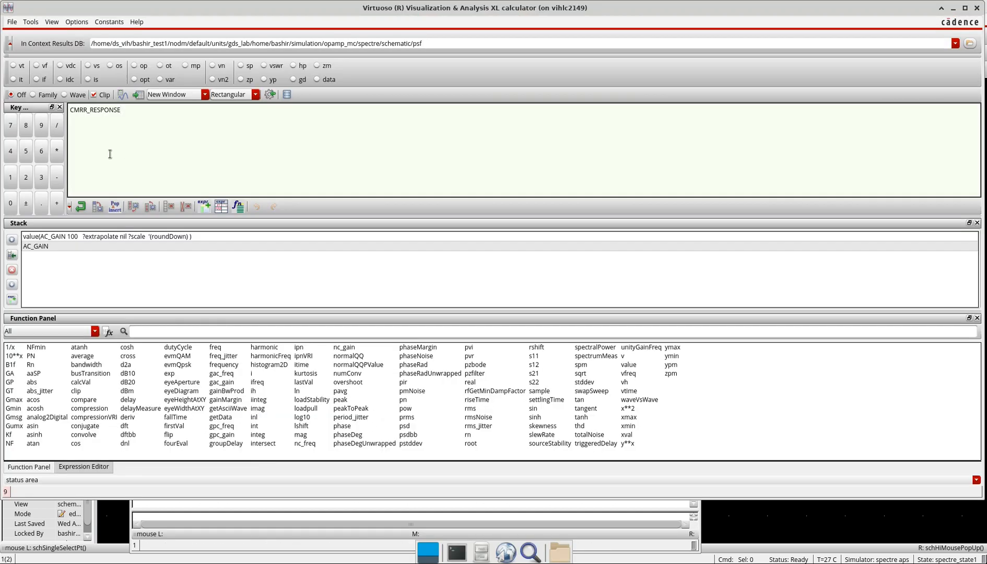
click(155, 332)
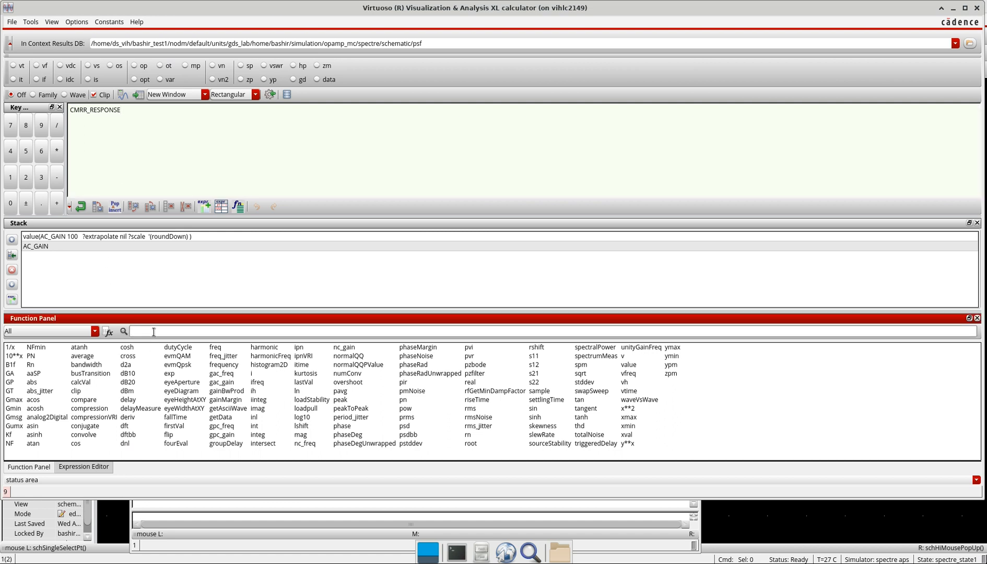
text(va)
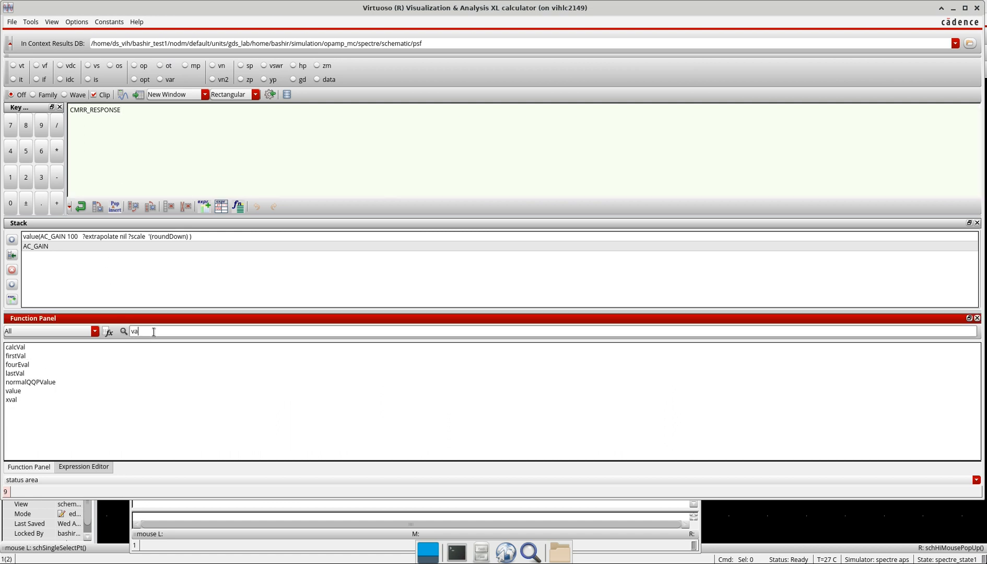
click(14, 392)
double_click(13, 393)
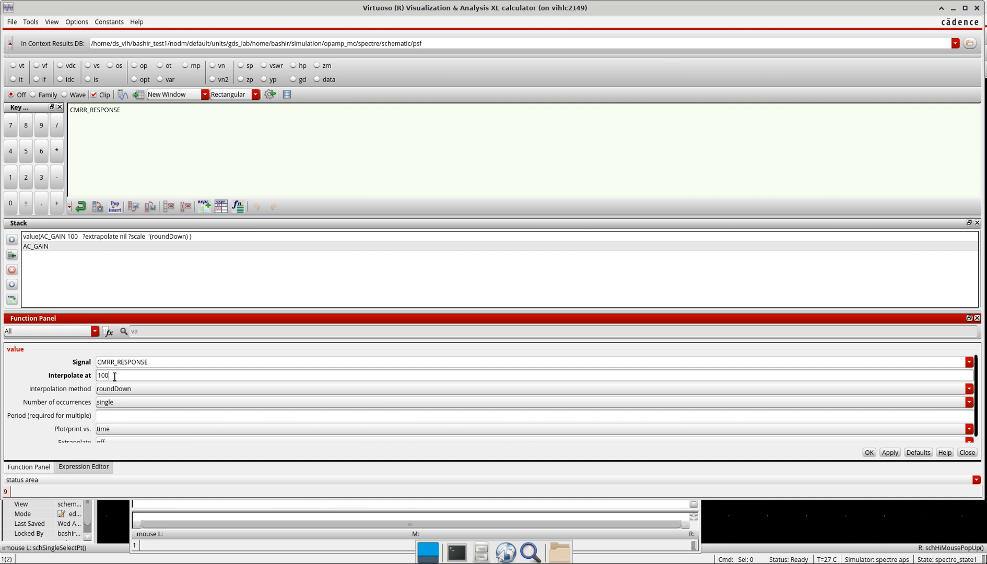
click(869, 453)
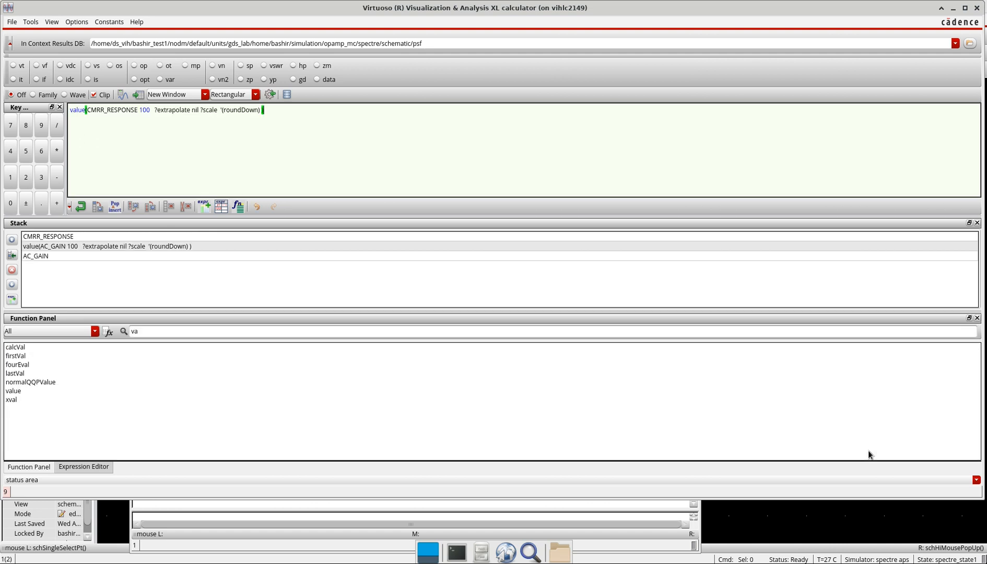
Step: Evaluate the CMRR_RESPONSE value expression in a table, add it to the ADE outputs, and close the calculator and graph windows
click(138, 96)
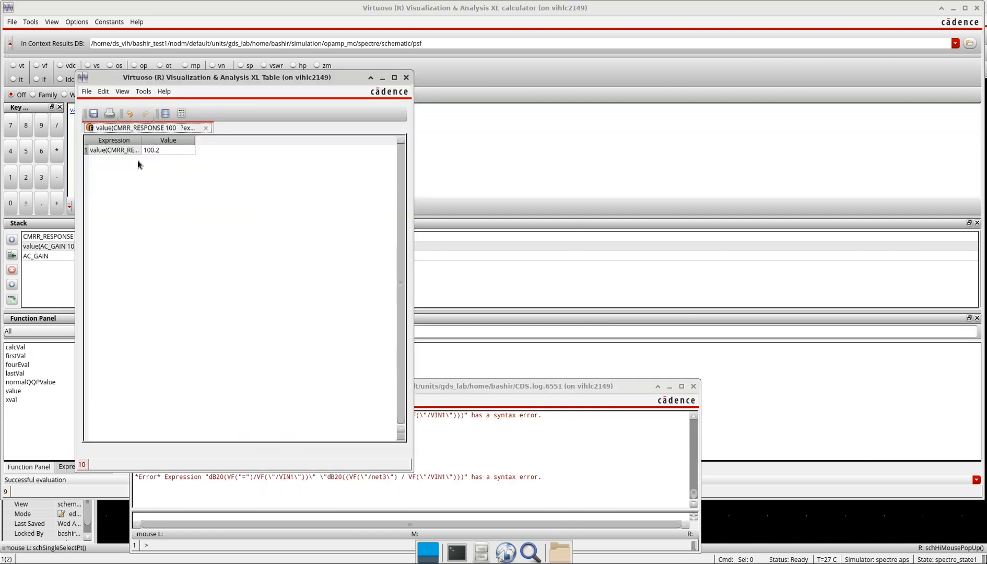
click(405, 78)
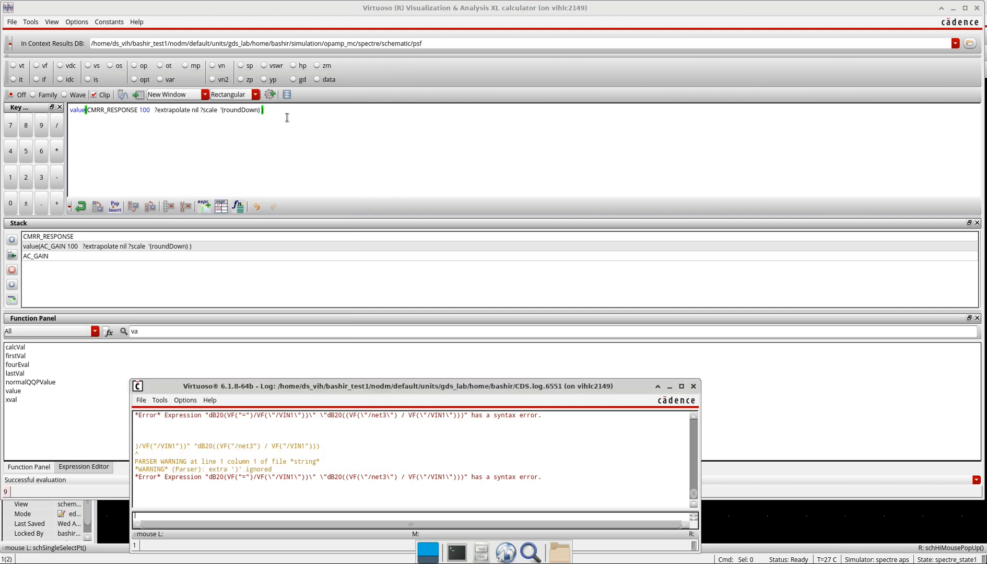
click(262, 165)
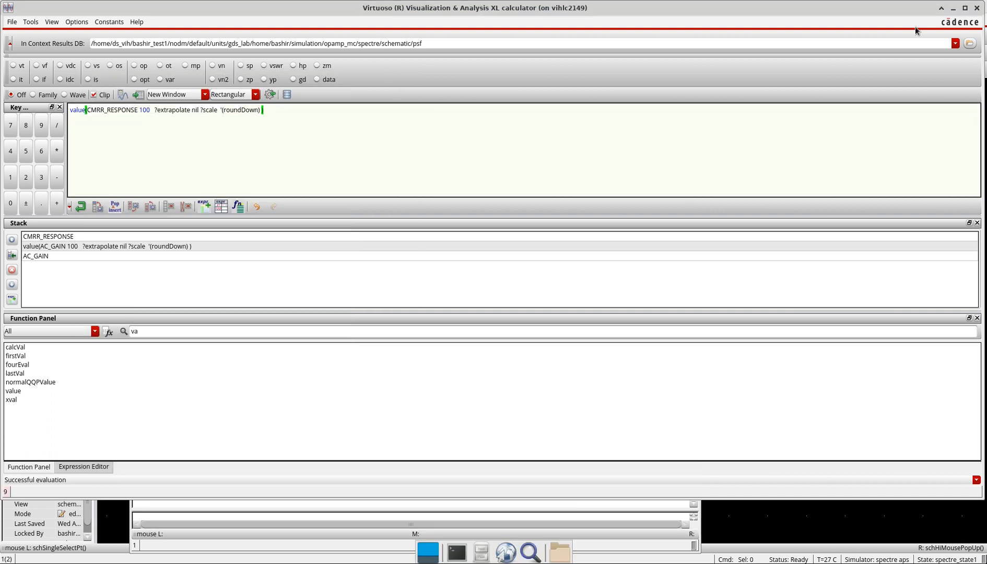
click(977, 7)
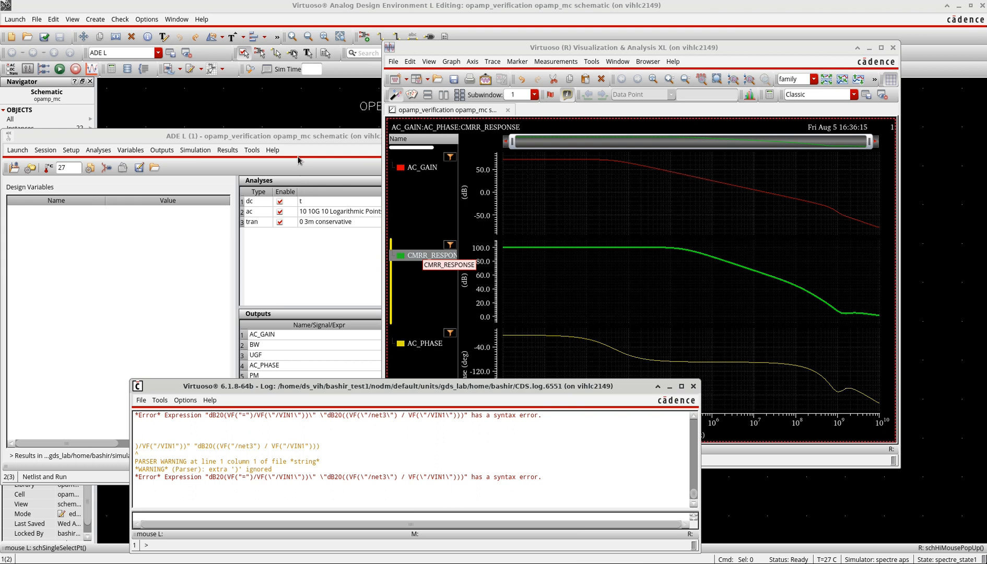
click(894, 48)
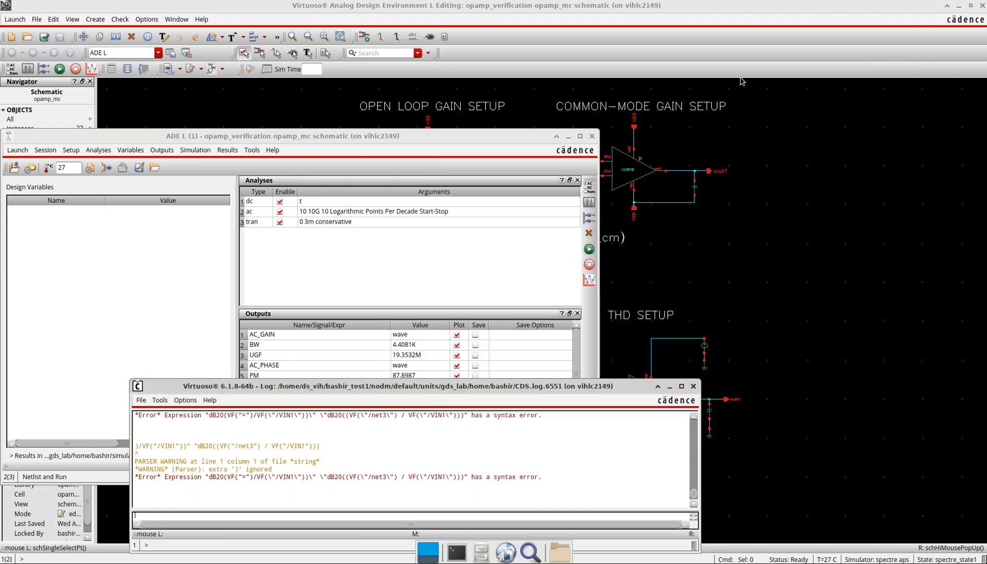
Step: Name the AC_GAIN value expression output GAIN and the CMRR_RESPONSE value expression output CMRR
click(452, 137)
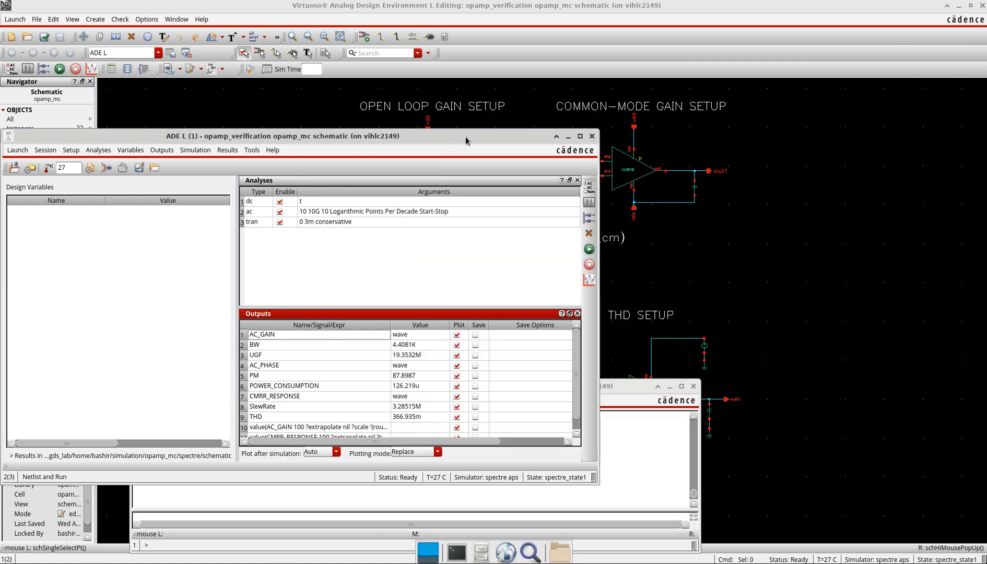
drag(456, 137, 598, 131)
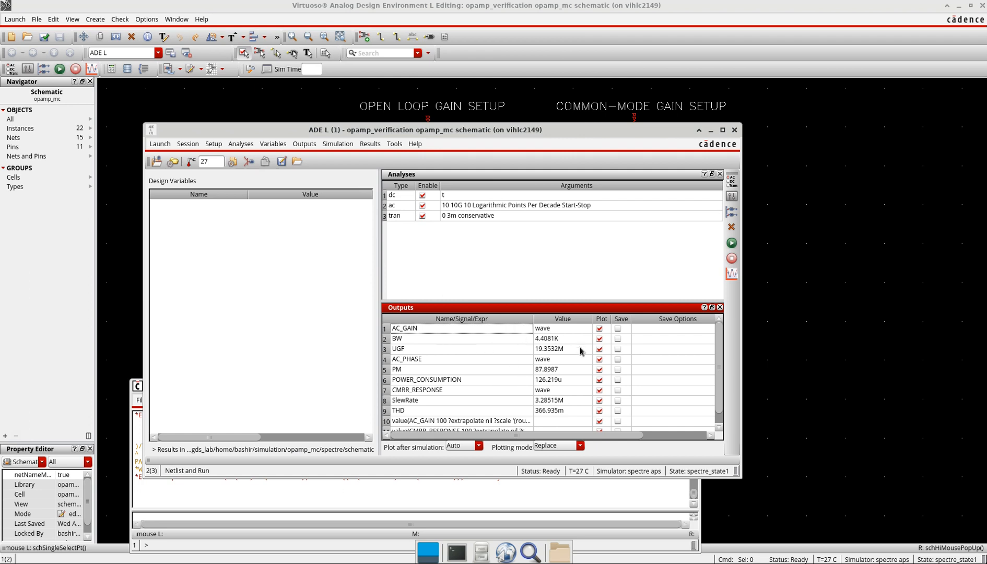
scroll(545, 380, down, 1)
click(477, 416)
double_click(477, 416)
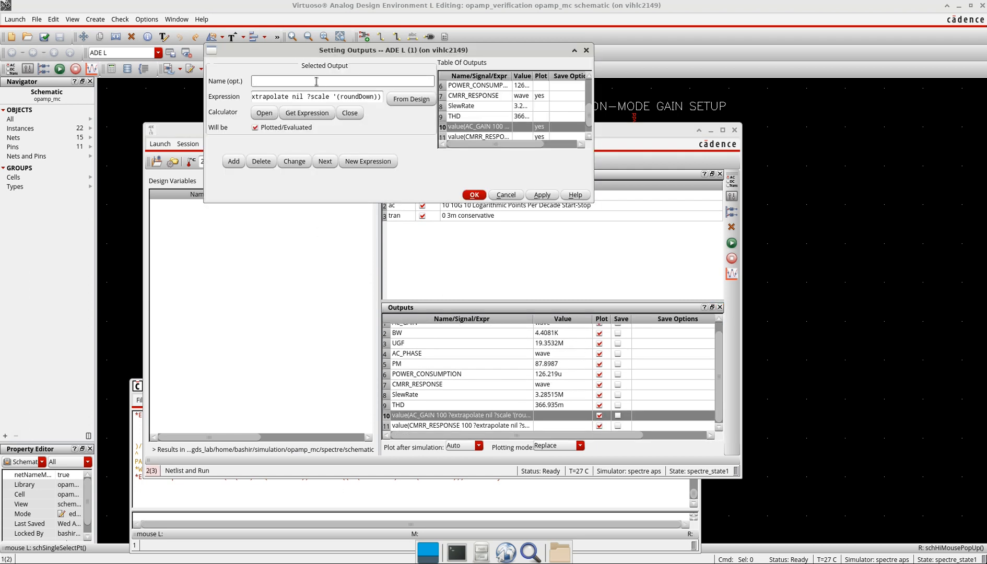
click(542, 194)
click(341, 81)
text(RR)
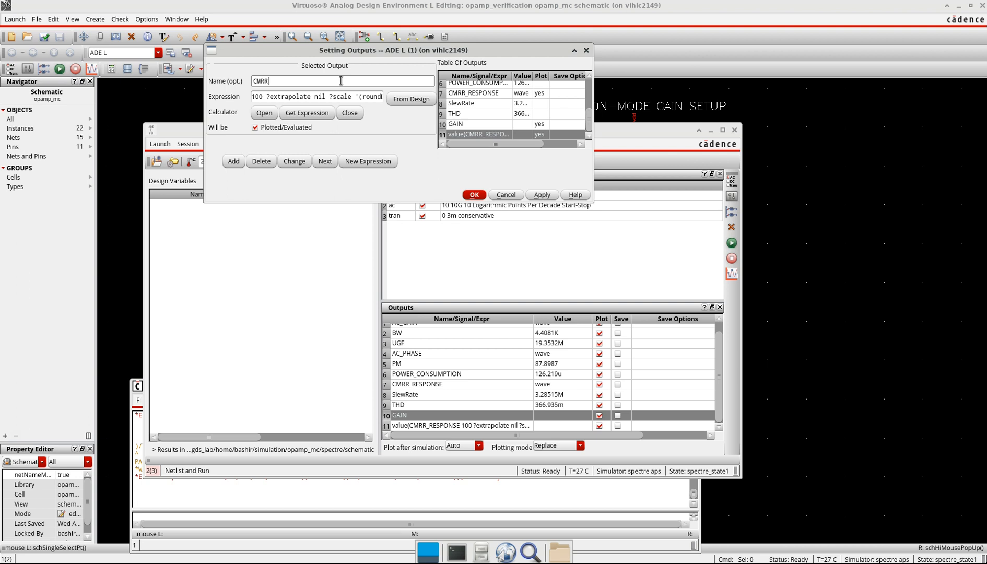
click(473, 195)
Step: Turn off plotting for the AC_GAIN, AC_PHASE and CMRR_RESPONSE waveforms and rerun the simulation to evaluate the GAIN and CMRR outputs
scroll(485, 374, up, 1)
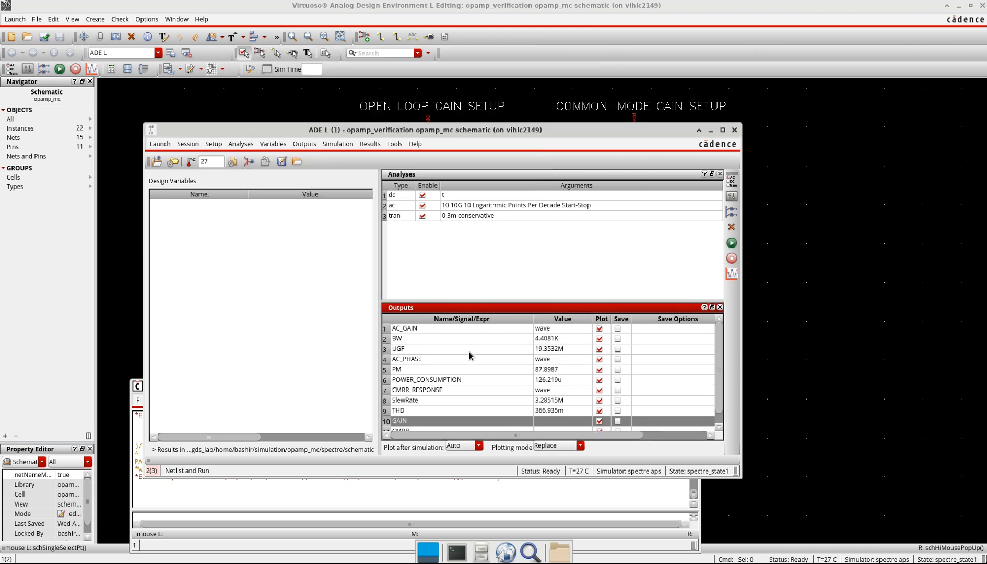
click(599, 329)
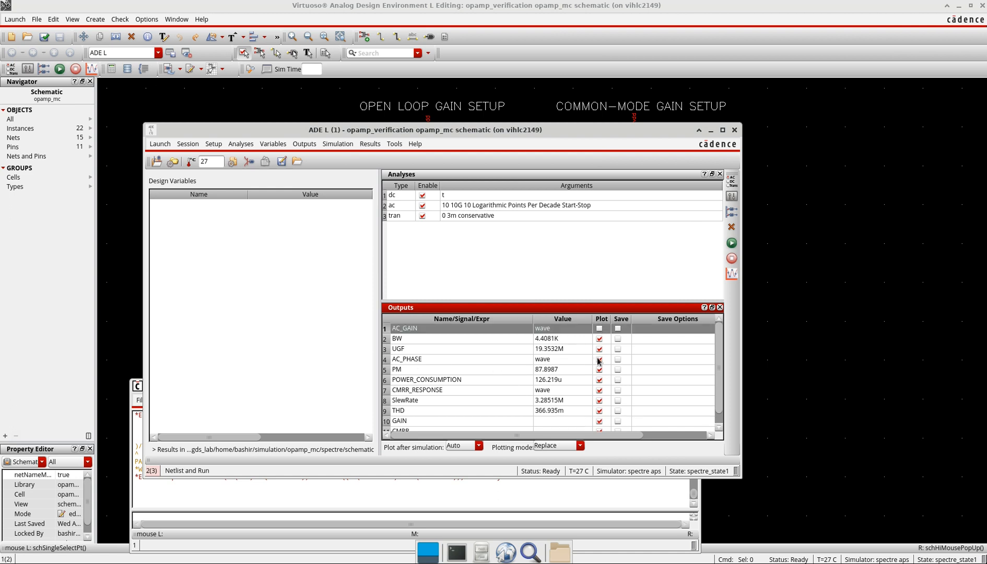
click(599, 359)
click(599, 391)
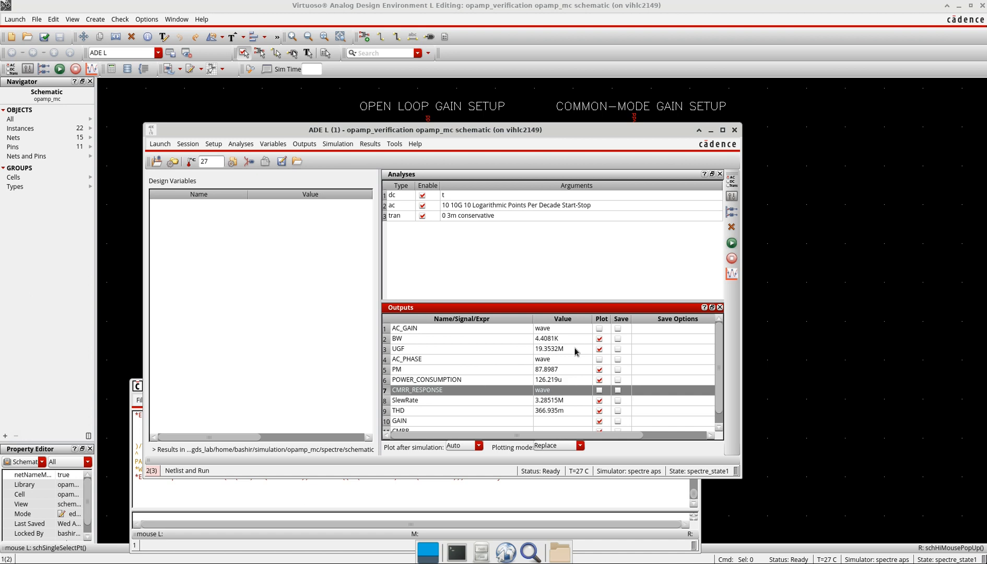
click(731, 244)
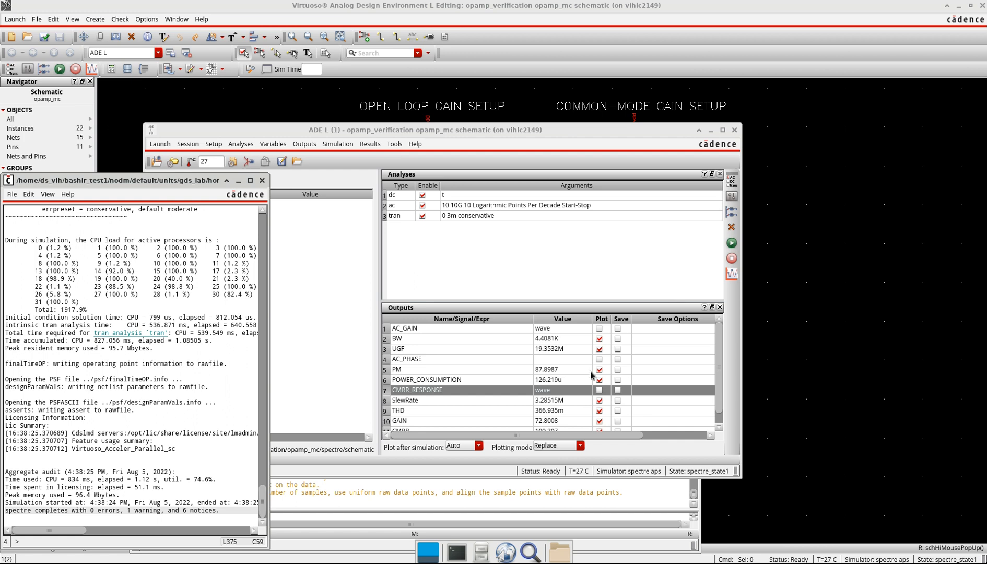
click(528, 381)
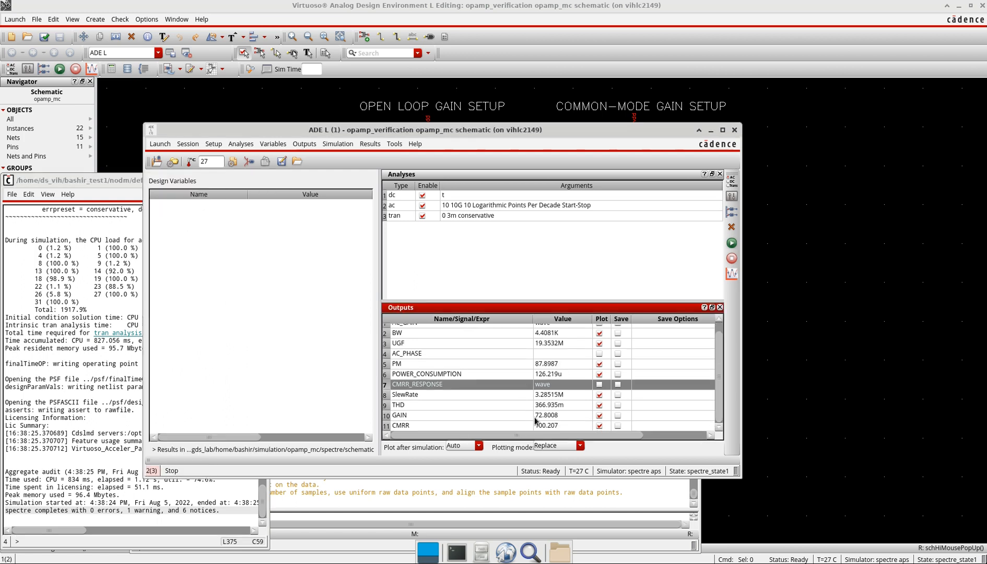
Step: Enlarge the ADE L window, open its model library setup and select the stat section for the gpdk.scs model file
drag(738, 474, 860, 508)
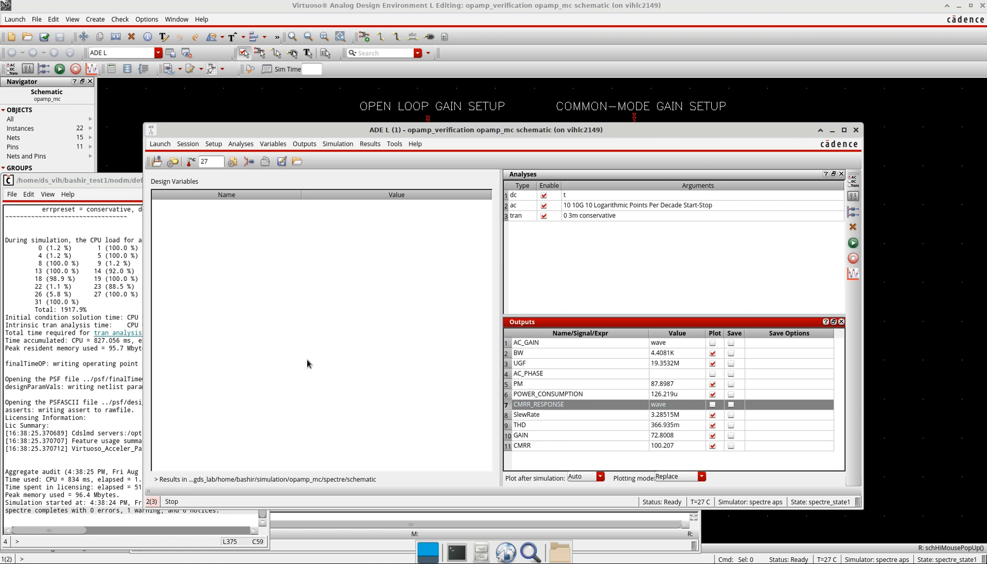
click(191, 144)
mouse_move(212, 147)
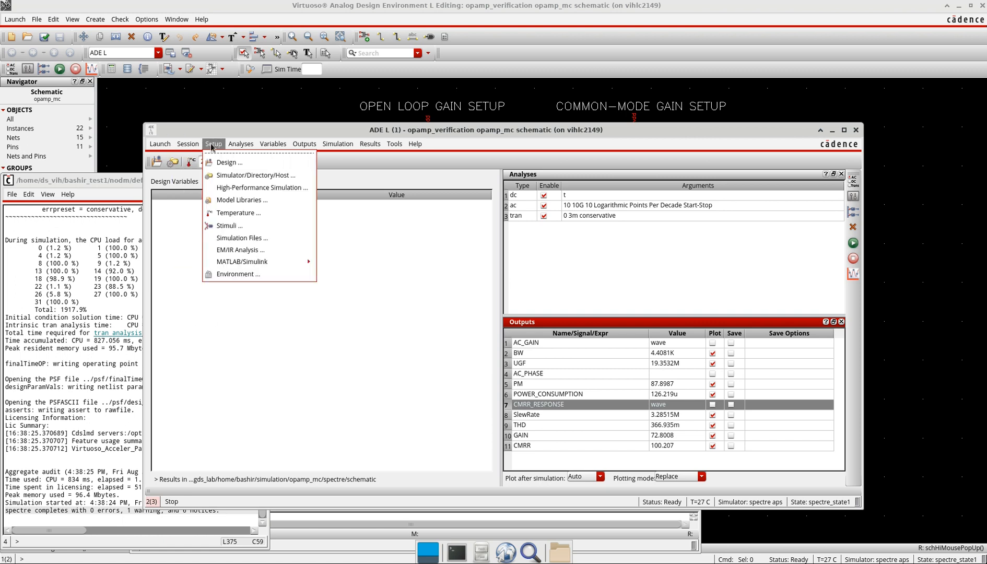
click(271, 200)
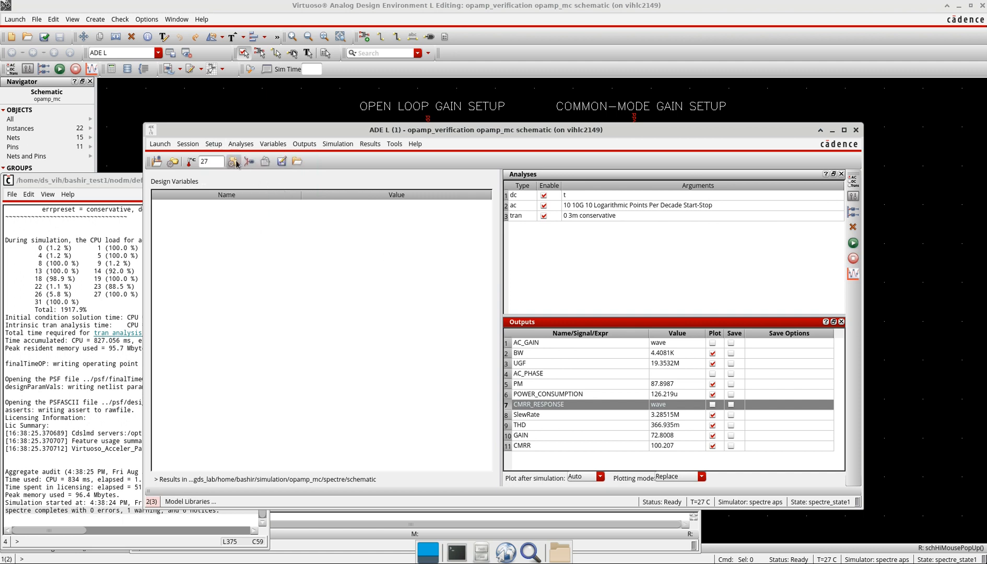
click(508, 86)
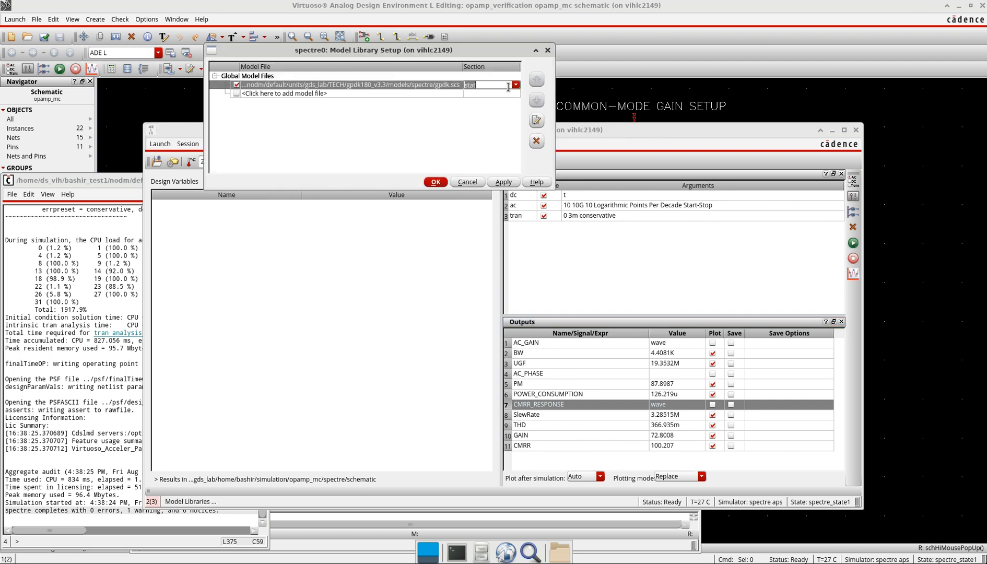
click(515, 85)
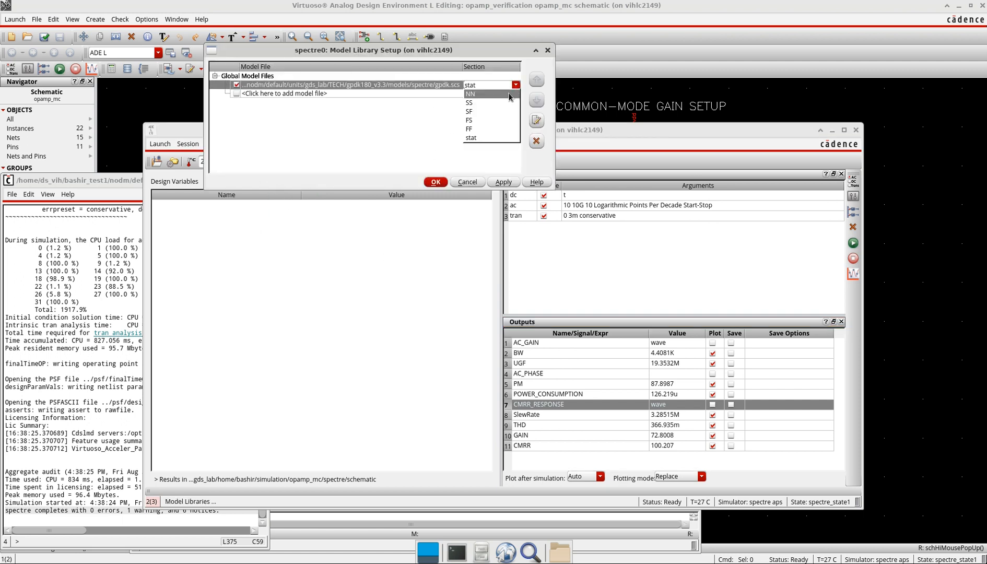
click(486, 138)
Step: Try the NN section for the gpdk.scs model file
click(516, 85)
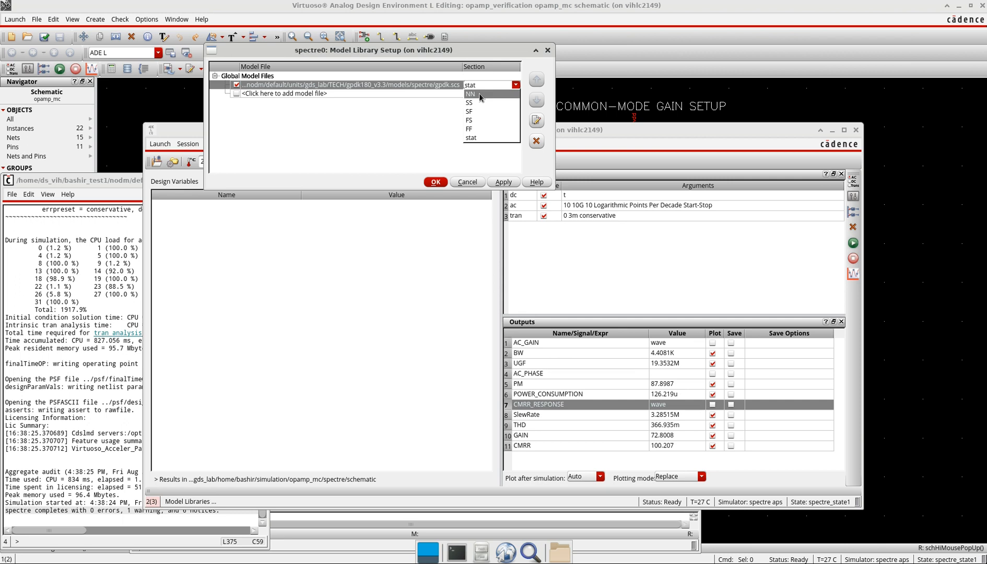
click(479, 94)
click(455, 140)
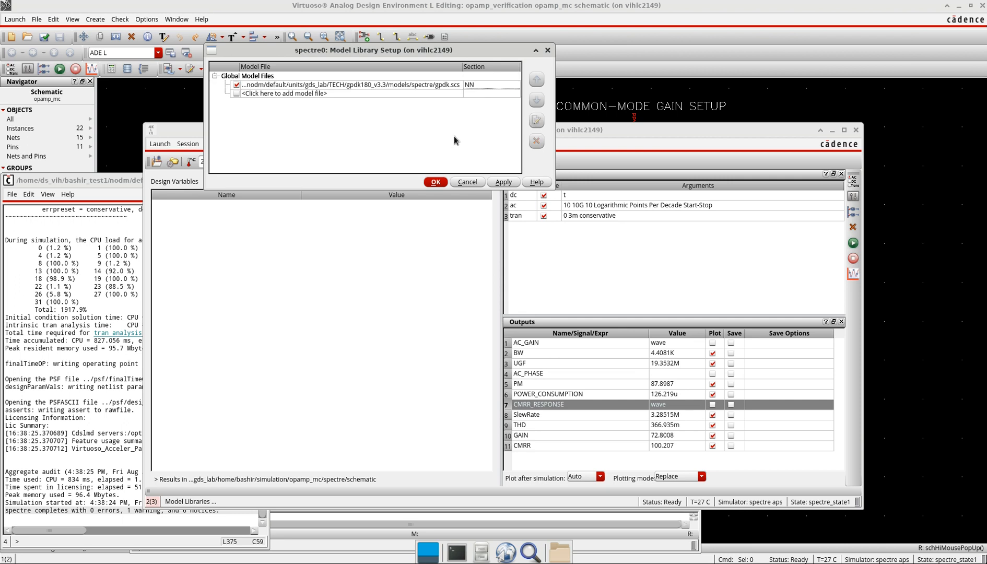
Step: Set the gpdk.scs model file back to the stat section and confirm the model library setup
click(511, 85)
click(513, 86)
click(473, 139)
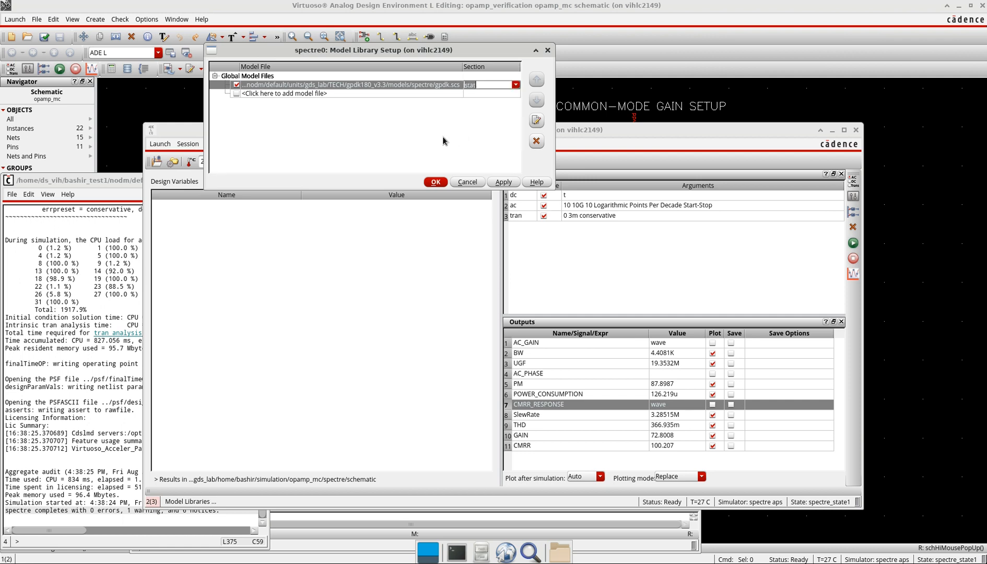
click(443, 141)
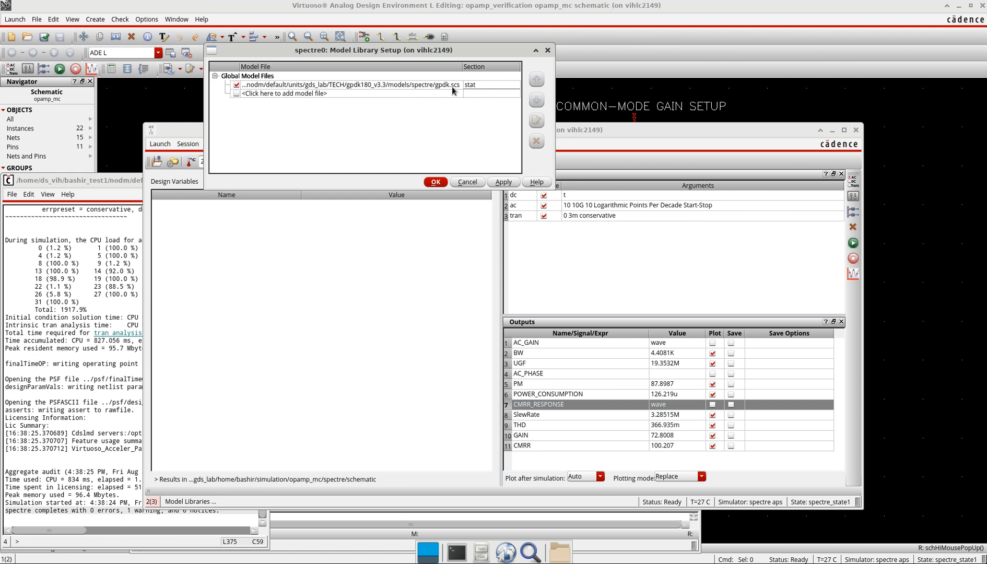
click(434, 182)
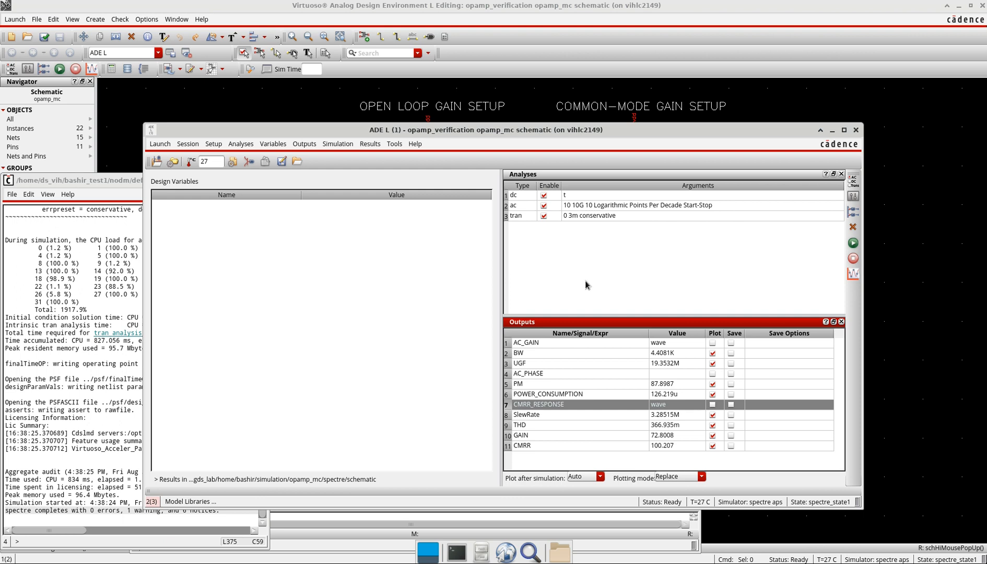
Step: Launch ADE XL from the ADE L session with a new adexl view for opamp_mc and maximize its window
click(160, 146)
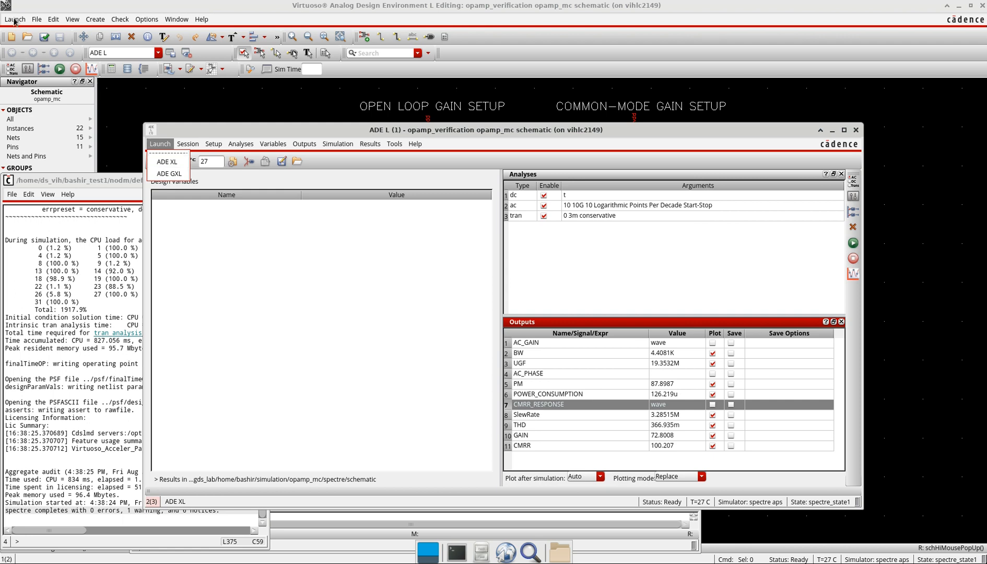
click(167, 162)
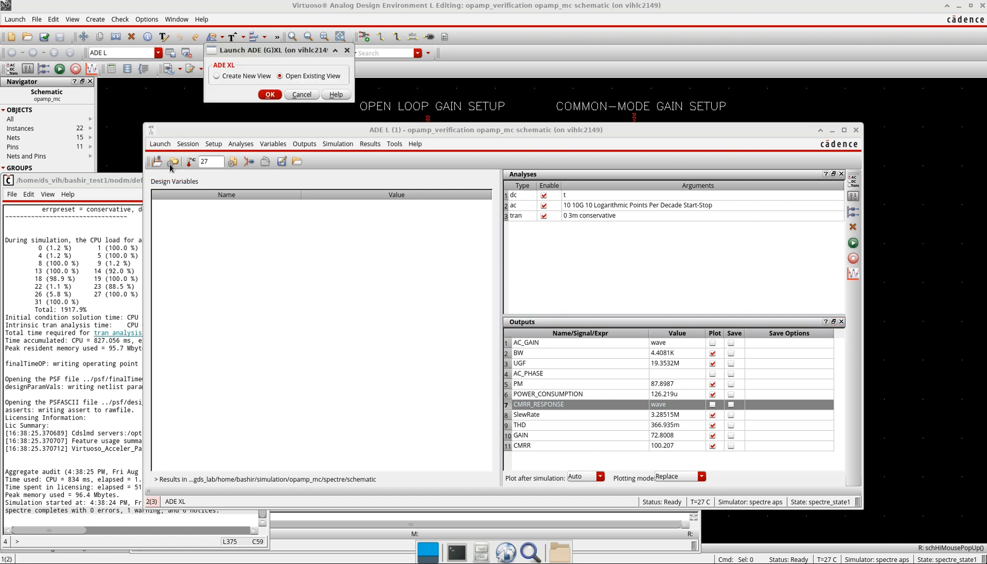
click(245, 76)
click(271, 95)
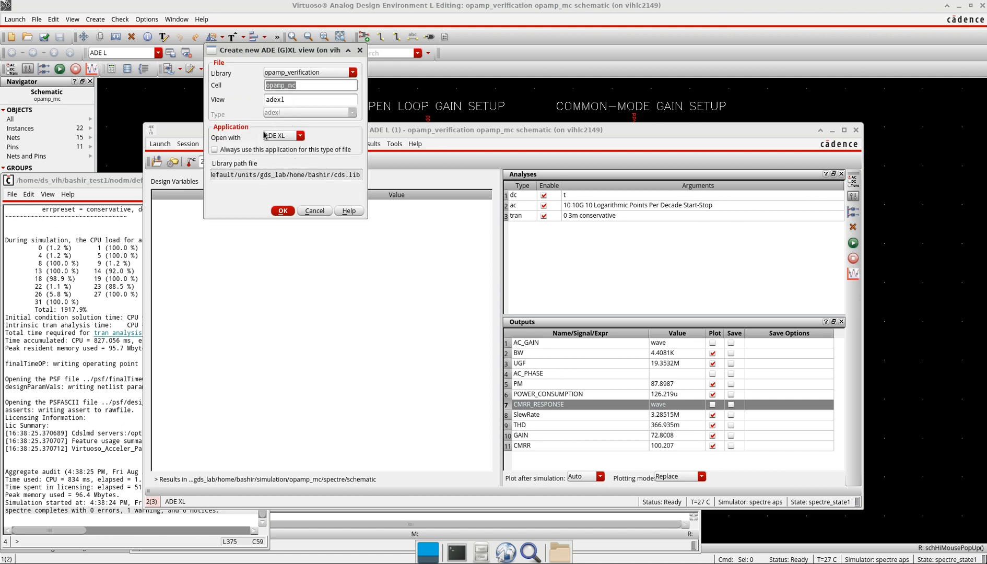
click(282, 212)
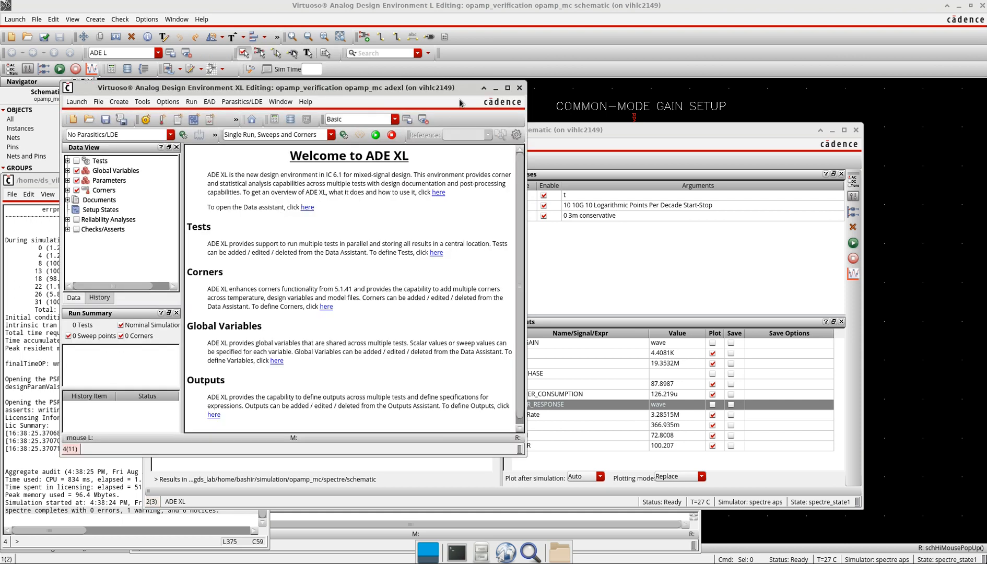
click(507, 87)
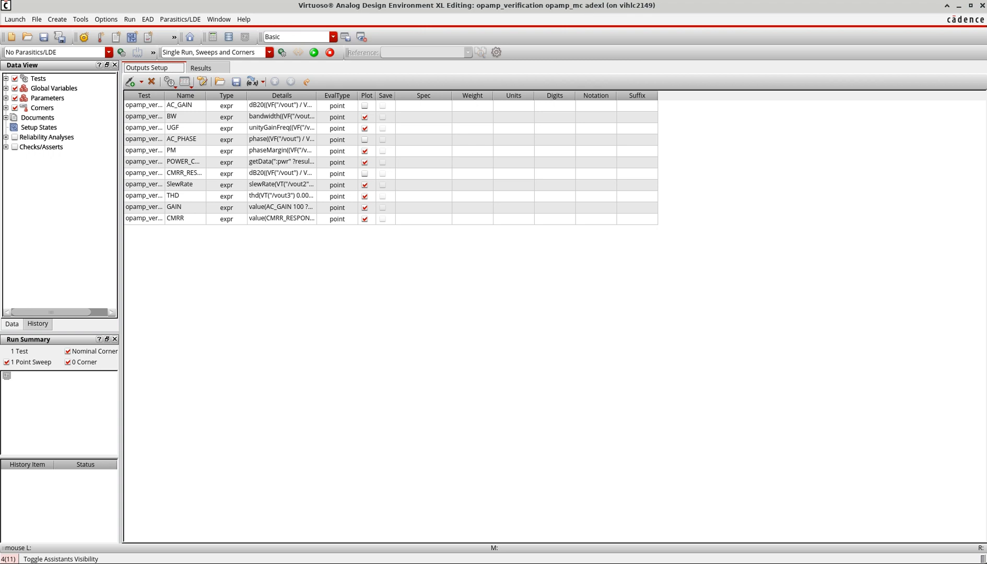
key(alt+Tab)
click(833, 131)
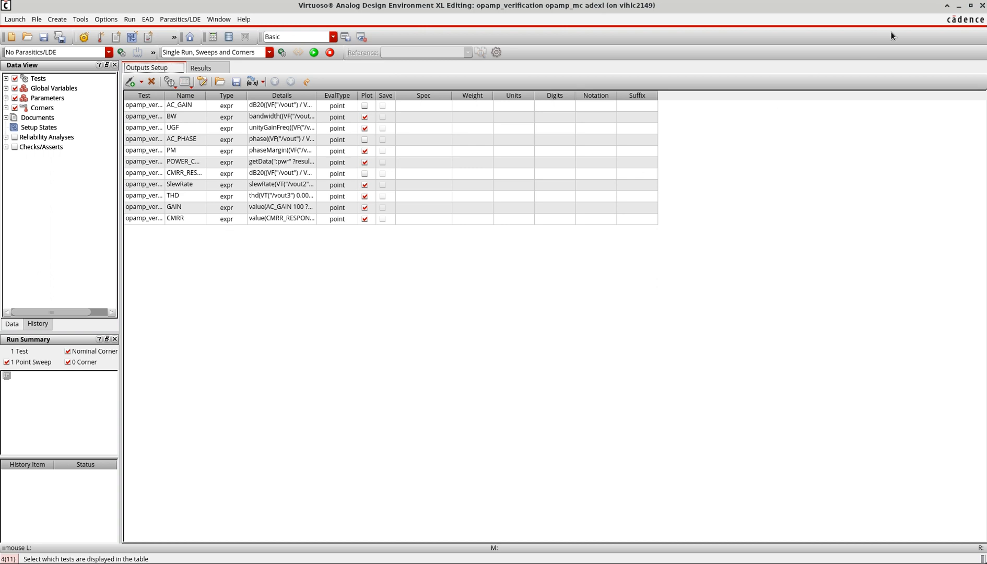
click(982, 5)
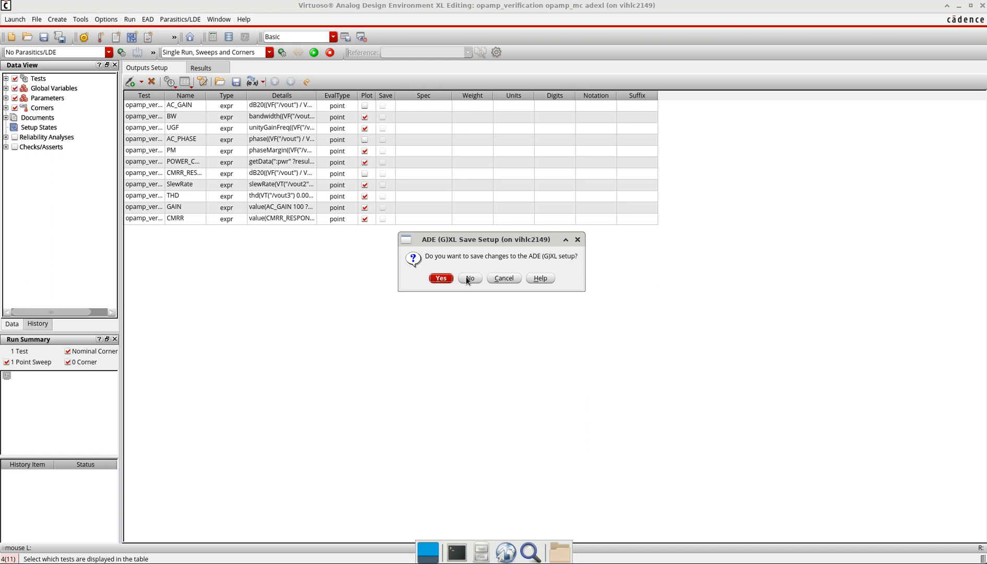
click(492, 279)
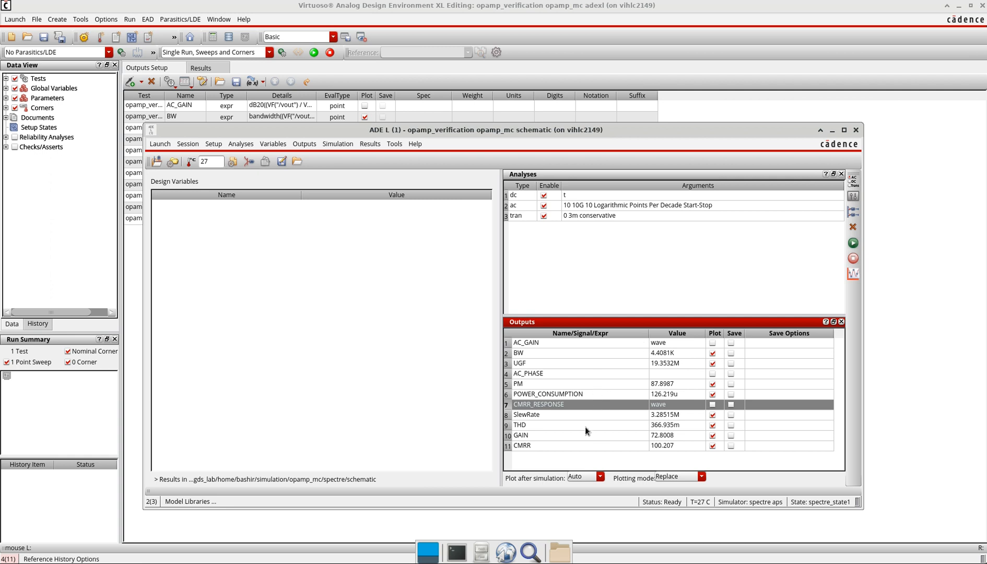
Step: Save the ADE L state to the opamp_mc cellview as spectre_state1, overwriting the existing state
click(282, 161)
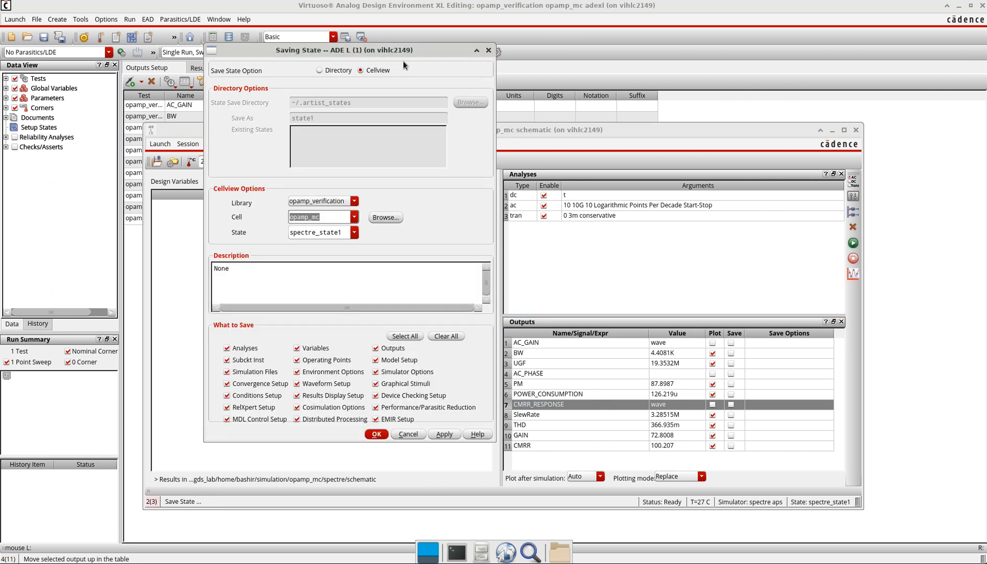
click(377, 434)
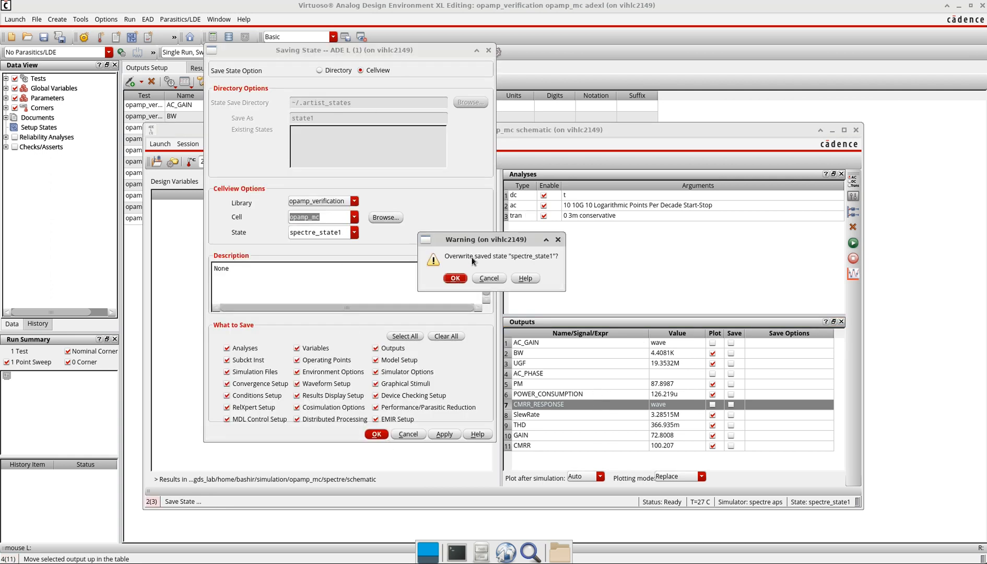
click(455, 278)
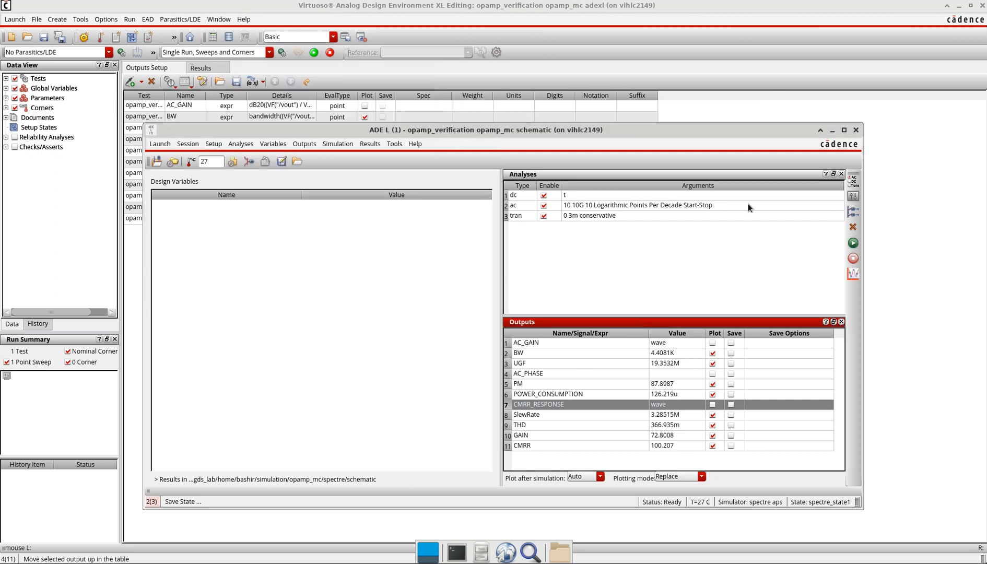
Step: Close the ADE L window and close the ADE XL window without saving its setup
click(855, 131)
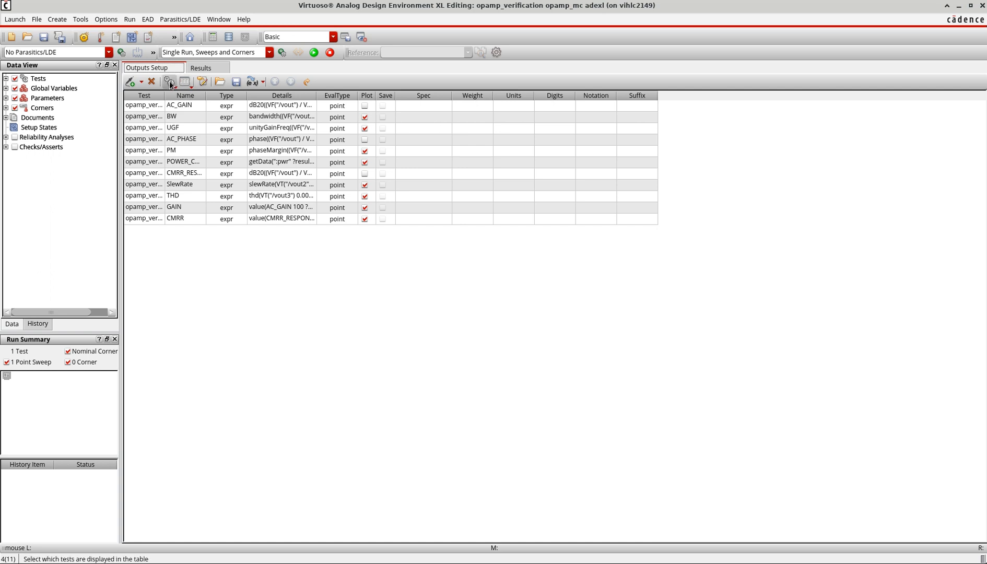
click(981, 5)
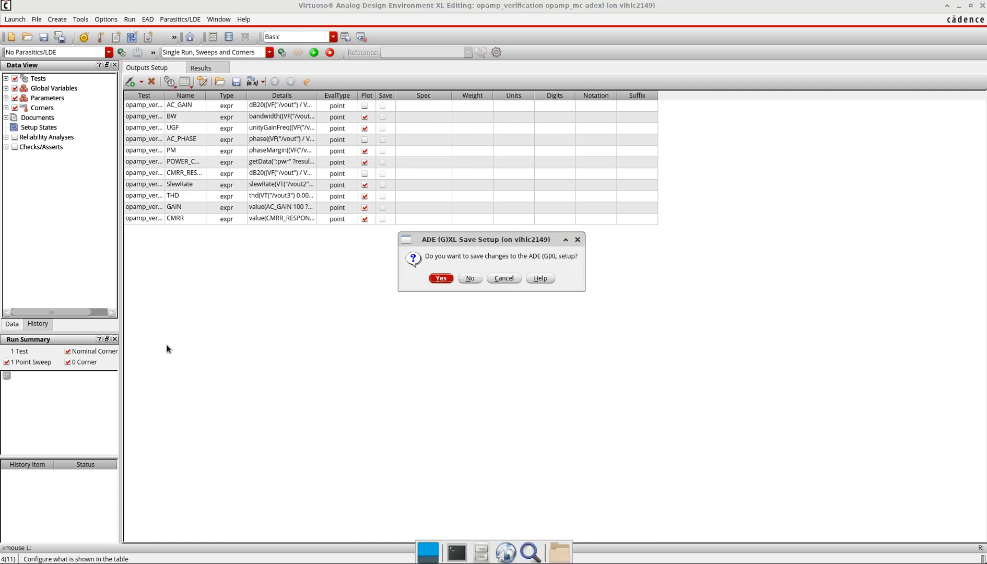
click(468, 277)
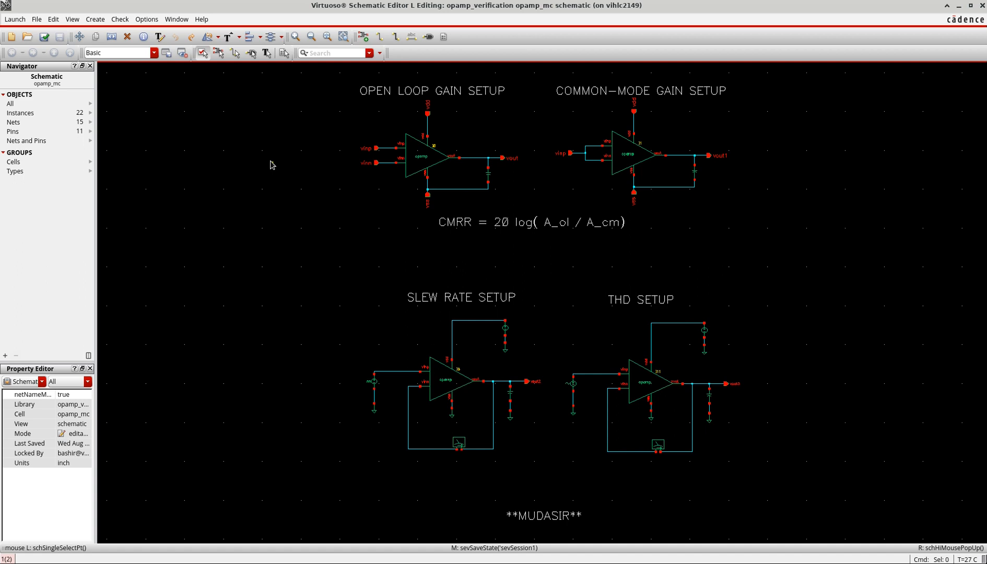
Step: Launch ADE XL from the schematic, creating a new adexl view for opamp_mc in a new tab
click(11, 19)
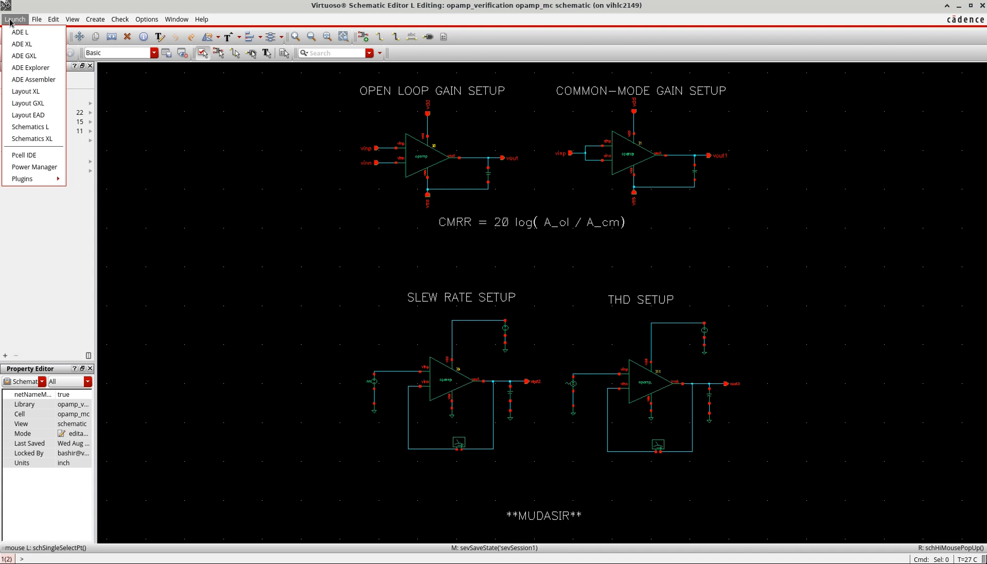
click(23, 47)
click(255, 78)
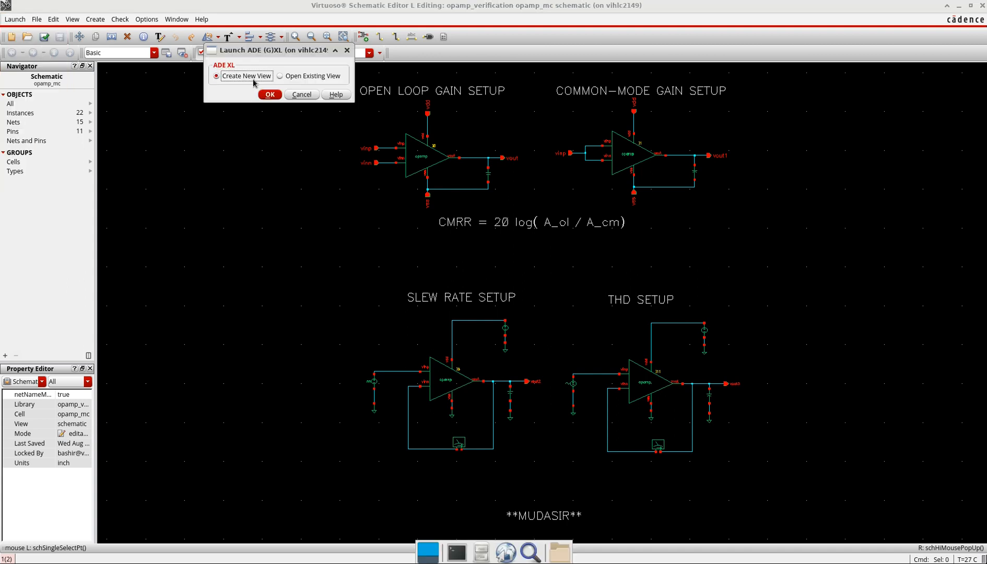
click(268, 94)
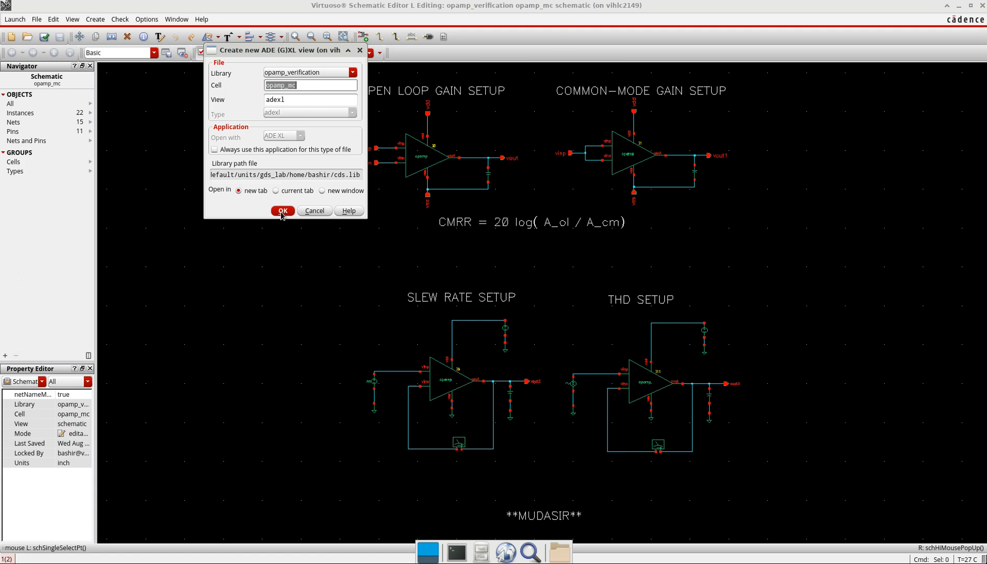
click(282, 212)
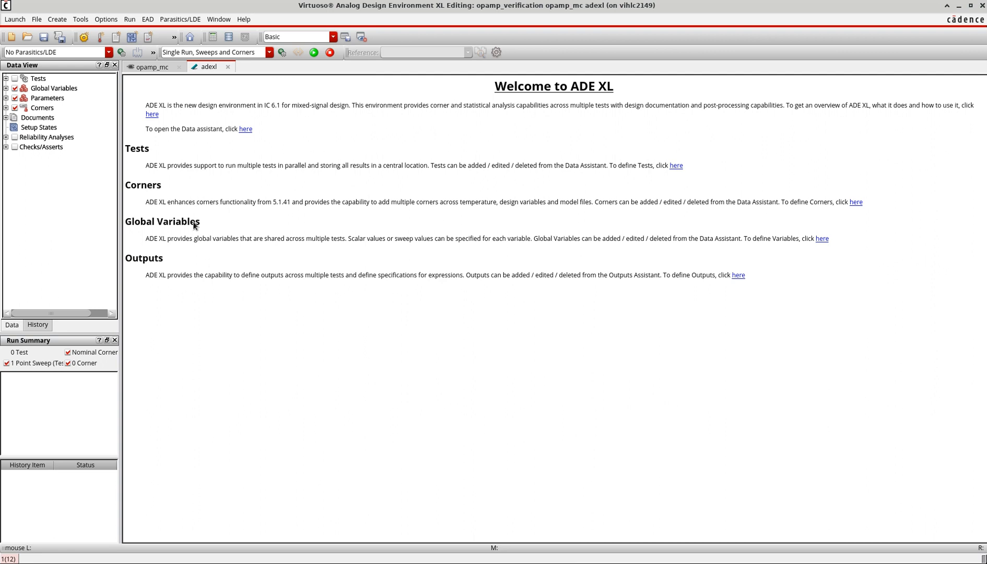
Step: Add a test to the adexl view using the opamp_mc schematic from the opamp_verification library
click(6, 79)
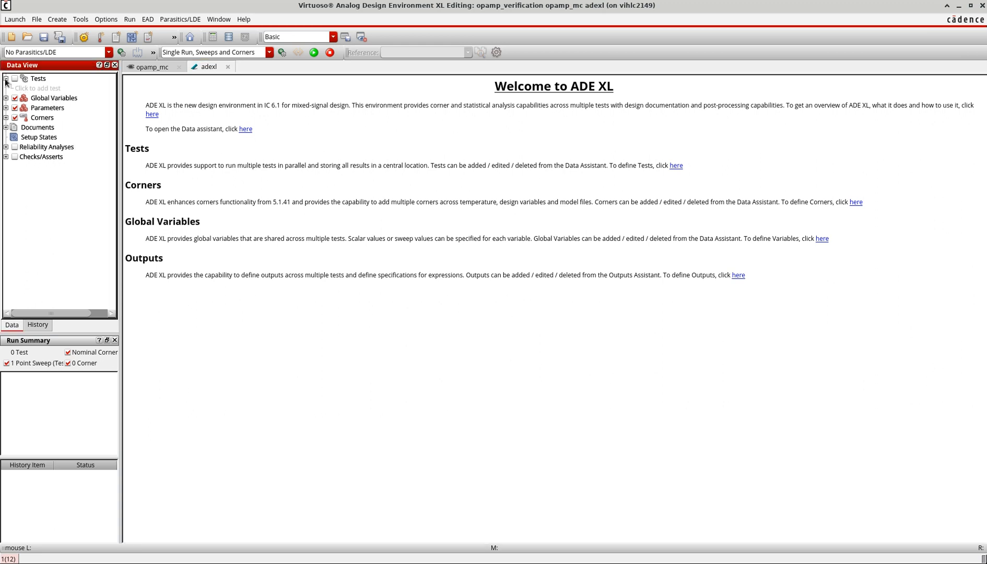
click(45, 93)
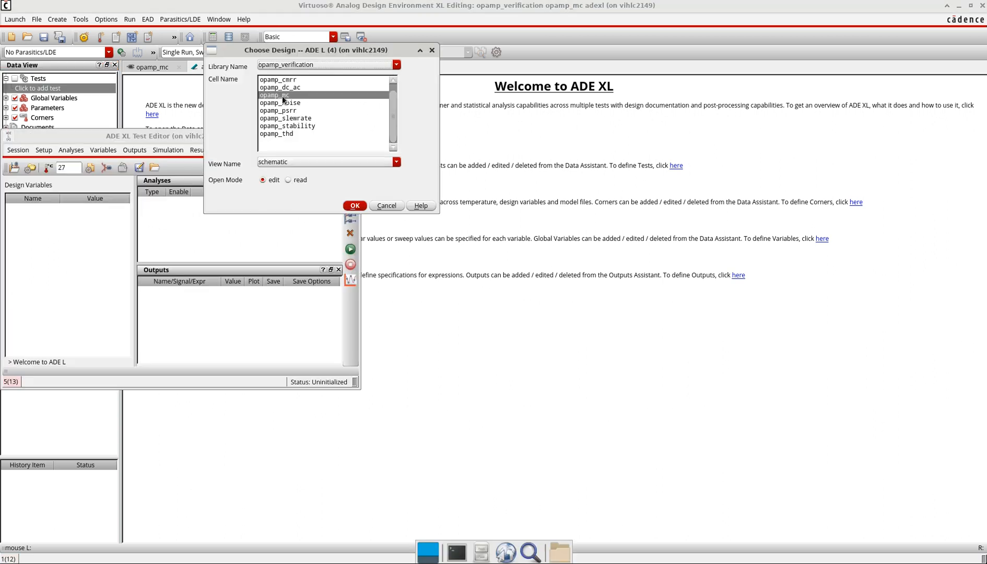
click(355, 206)
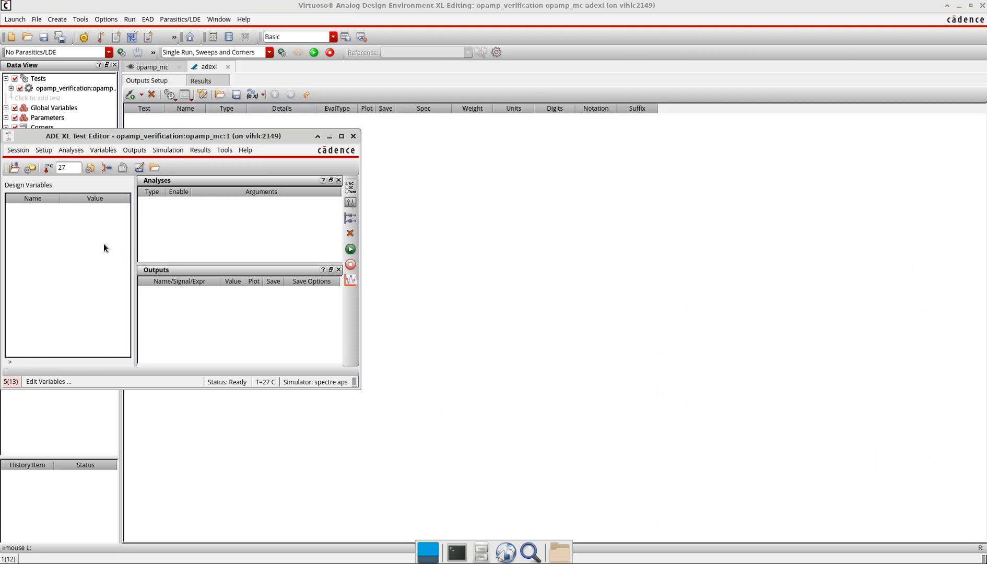
Step: Load the opamp_mc cellview state spectre_state1 into the test to bring in its analyses and outputs
drag(167, 134, 429, 83)
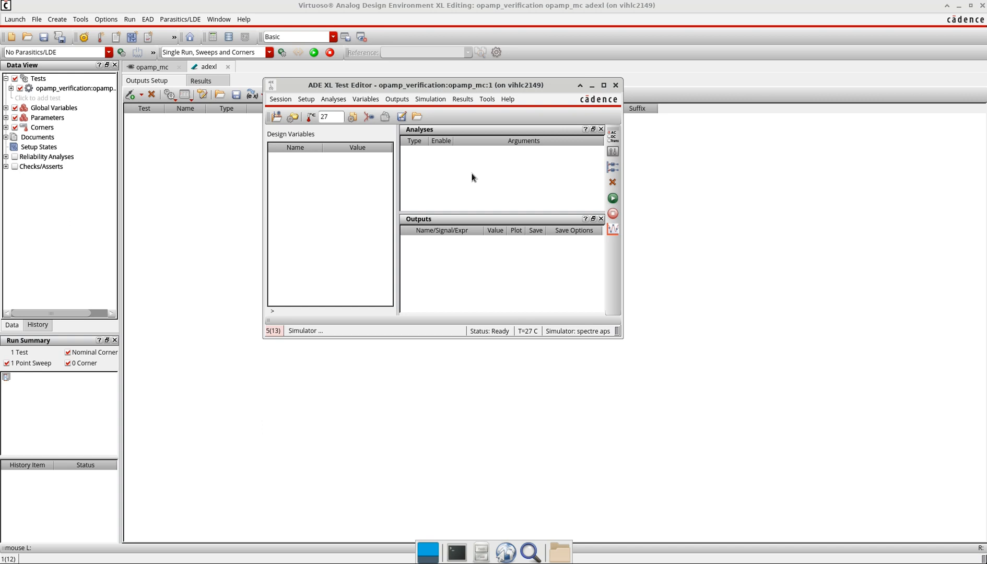
click(418, 117)
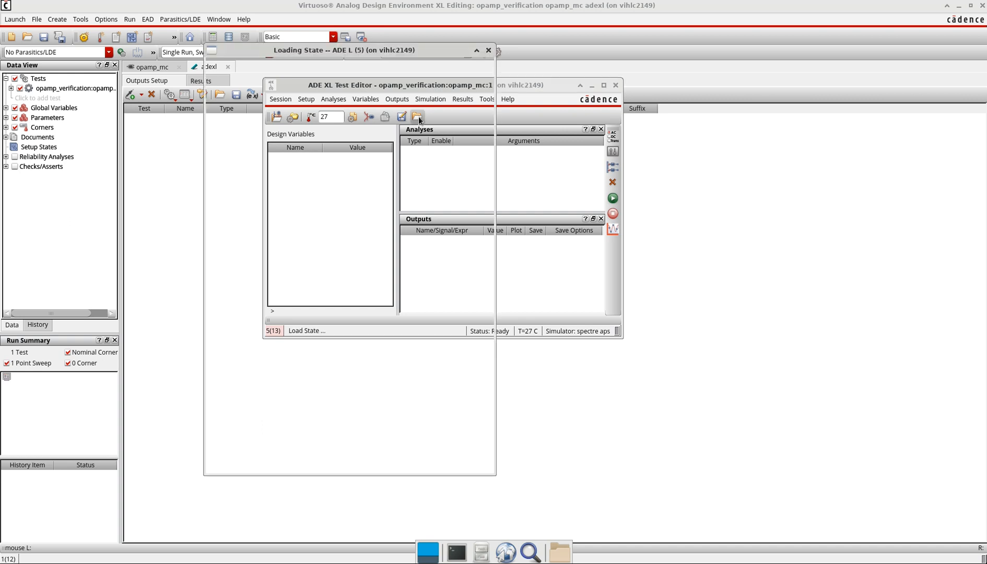
click(379, 71)
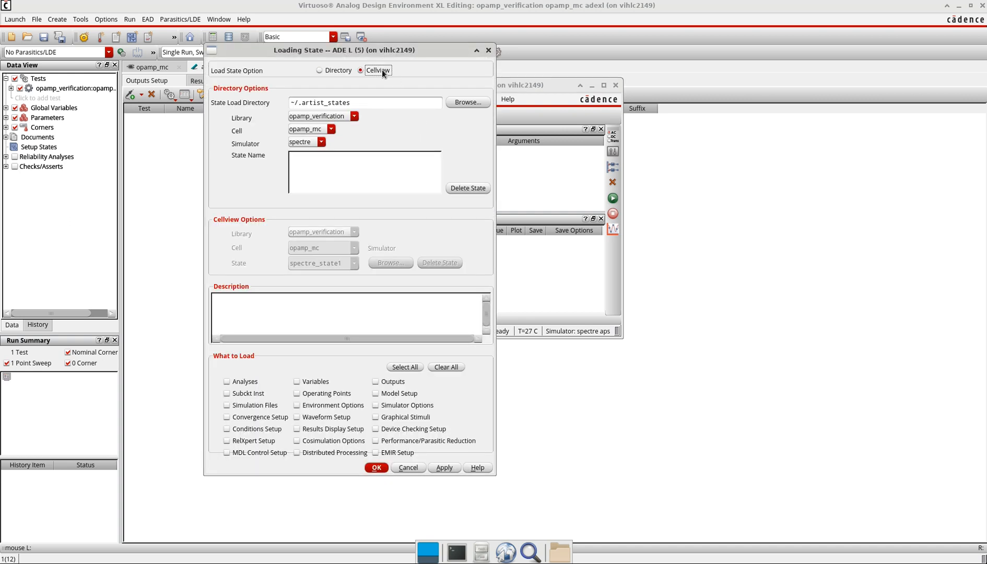
click(376, 468)
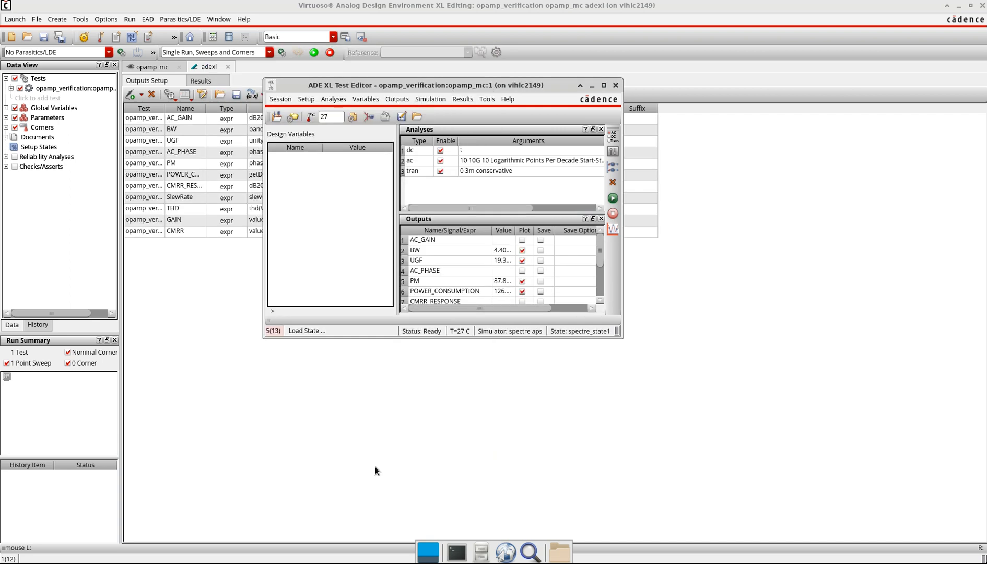
Step: Move and enlarge the test editor, check the section set for the model file, and return to the adexl view
drag(472, 84, 680, 90)
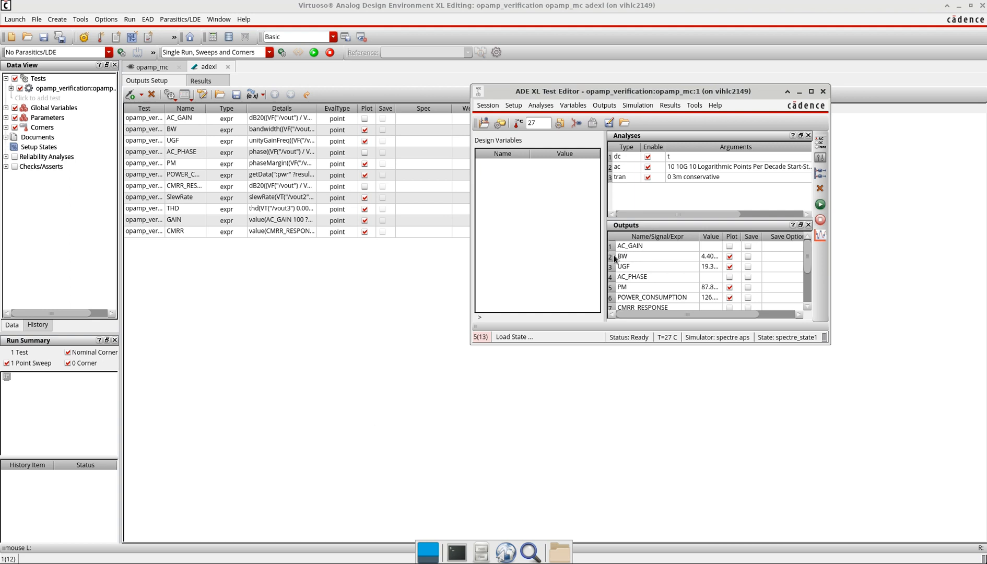
drag(822, 340, 933, 418)
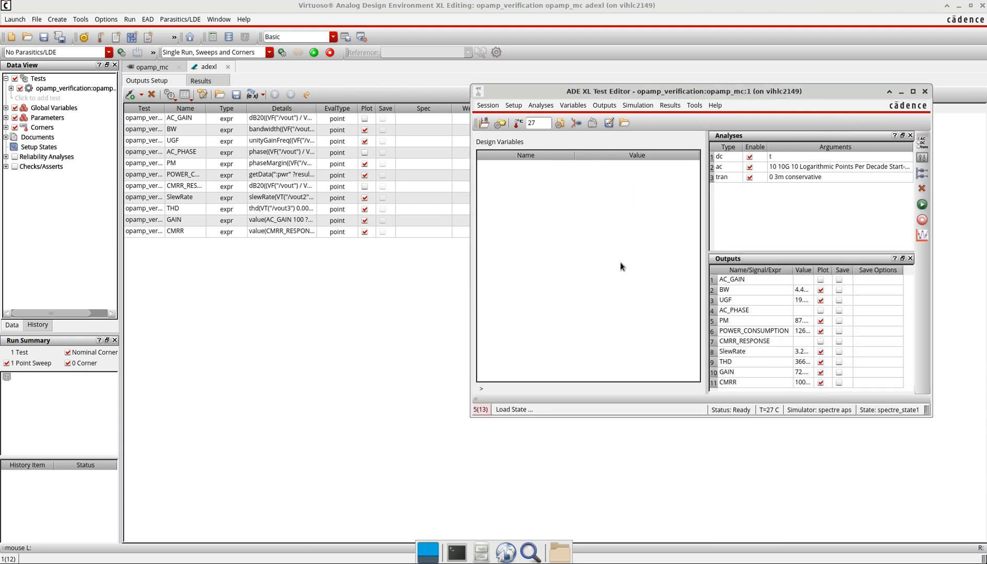
click(560, 123)
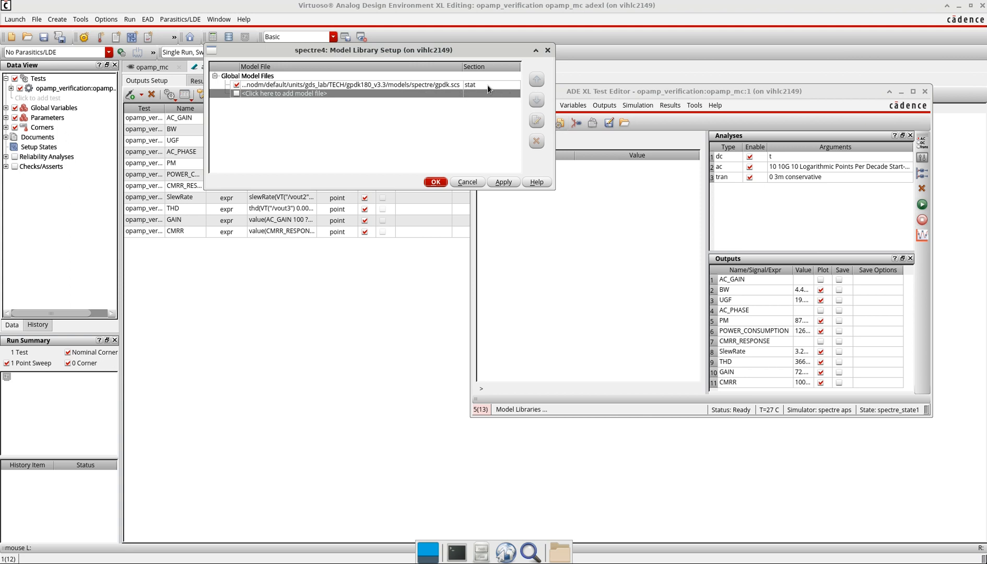
click(468, 183)
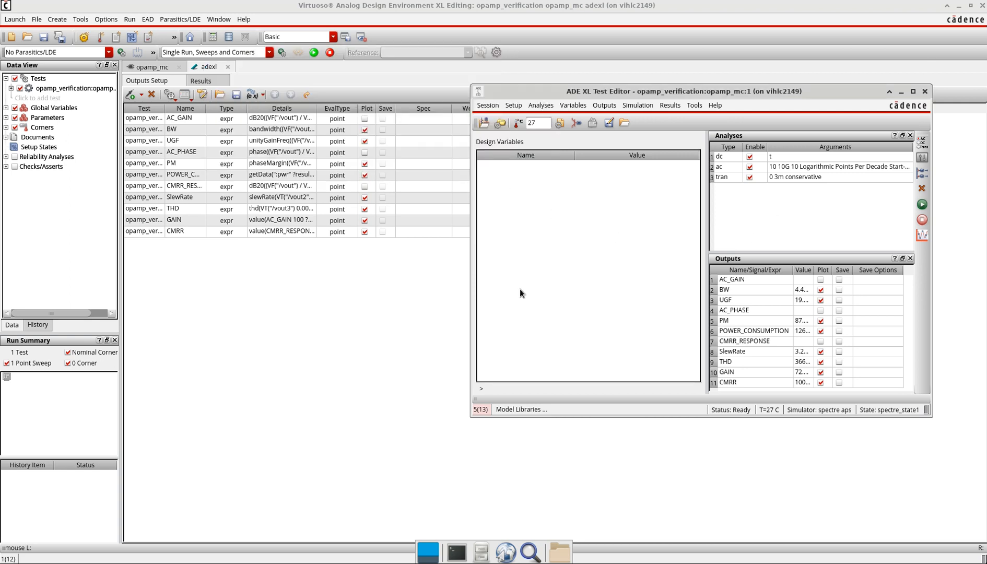
click(361, 329)
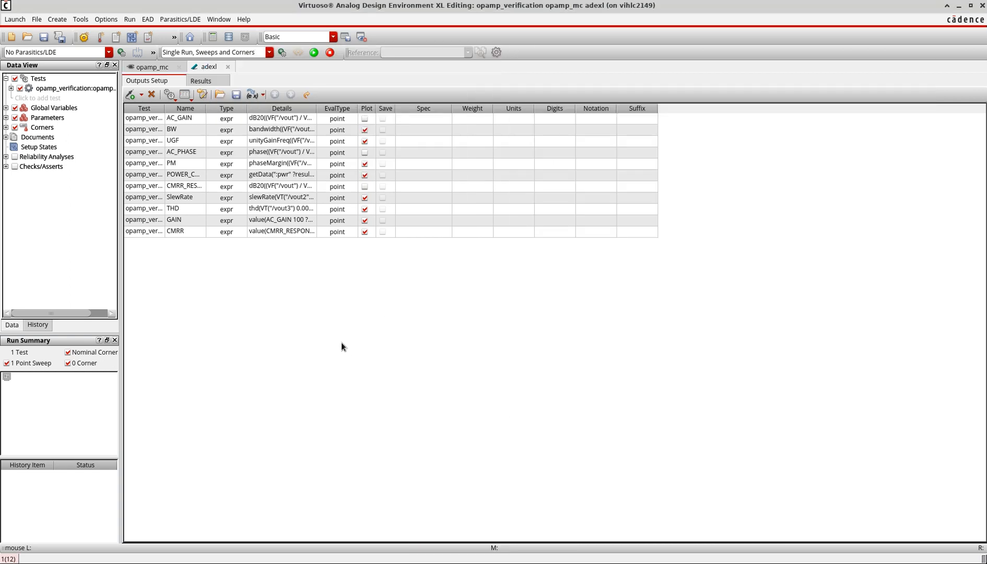
Step: Choose Monte Carlo Sampling as the run mode and open its simulation options
click(269, 52)
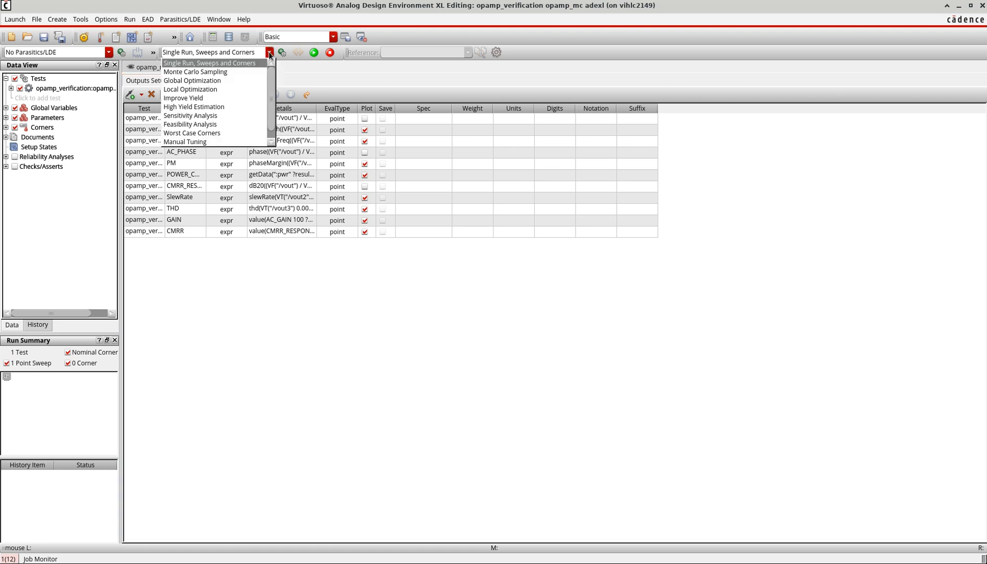
click(218, 71)
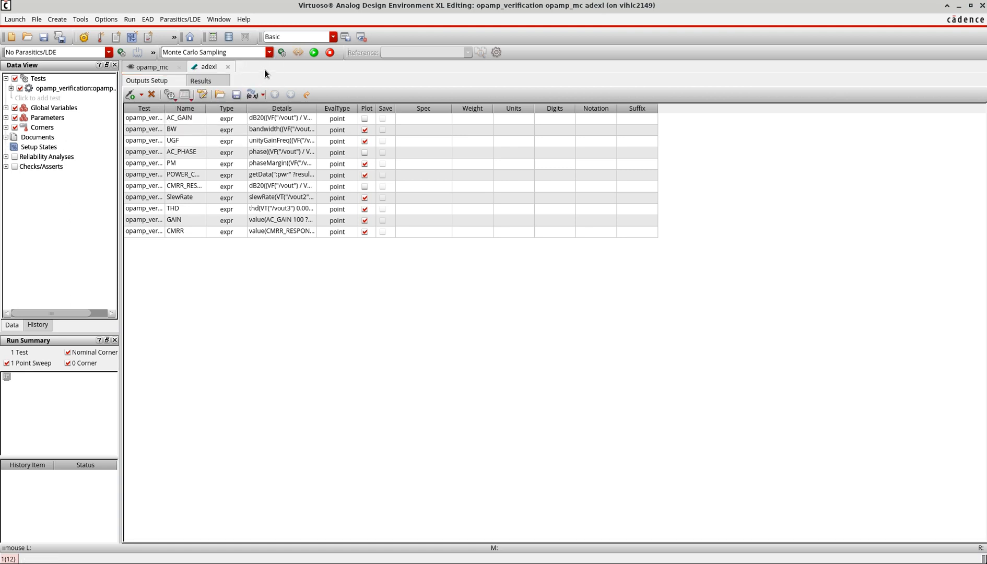
drag(273, 51, 332, 56)
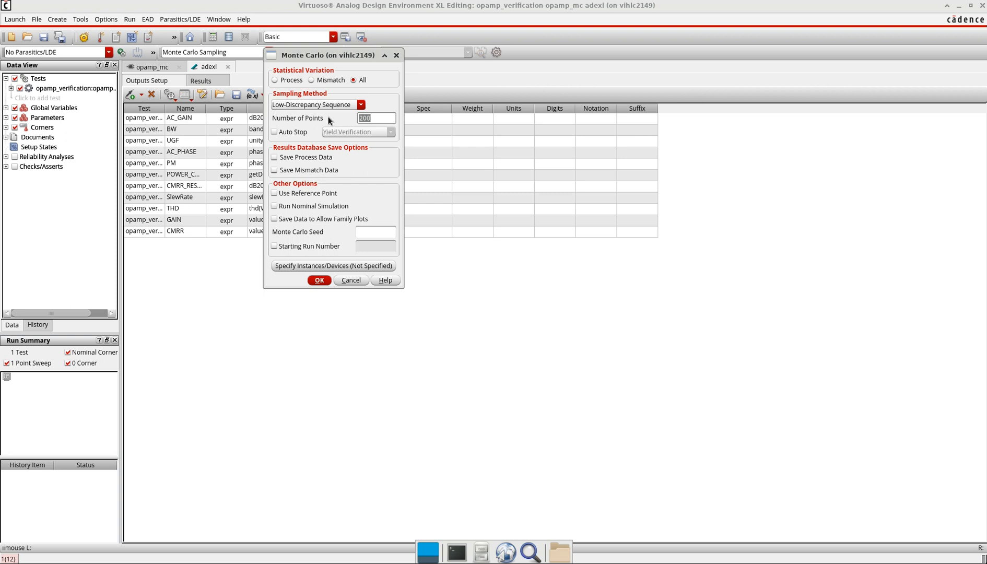
Step: Set the Monte Carlo run to 100 points with process and mismatch data saved, and start the simulation
click(376, 117)
drag(376, 117, 357, 119)
text(100)
click(306, 159)
drag(375, 118, 355, 118)
click(372, 118)
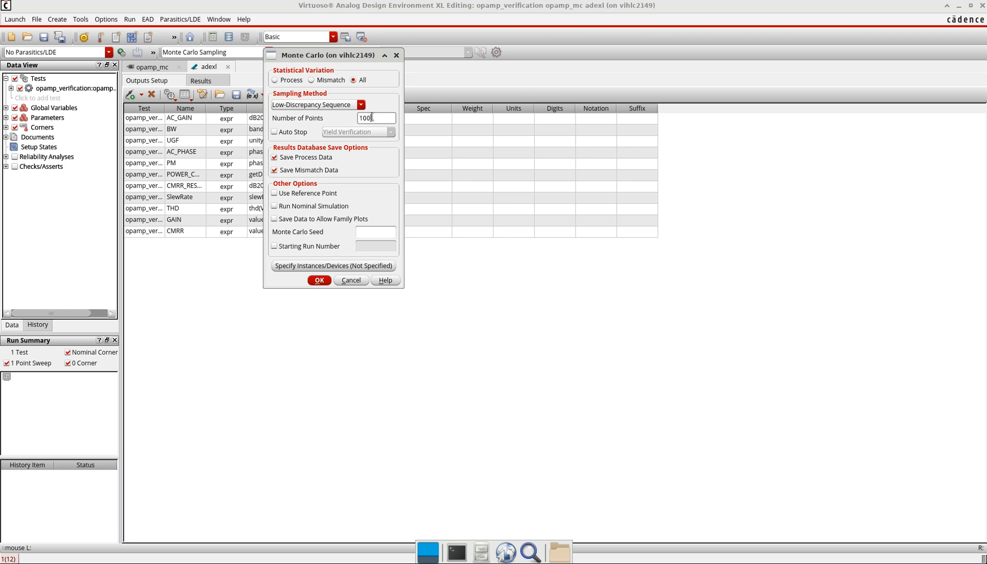
click(318, 280)
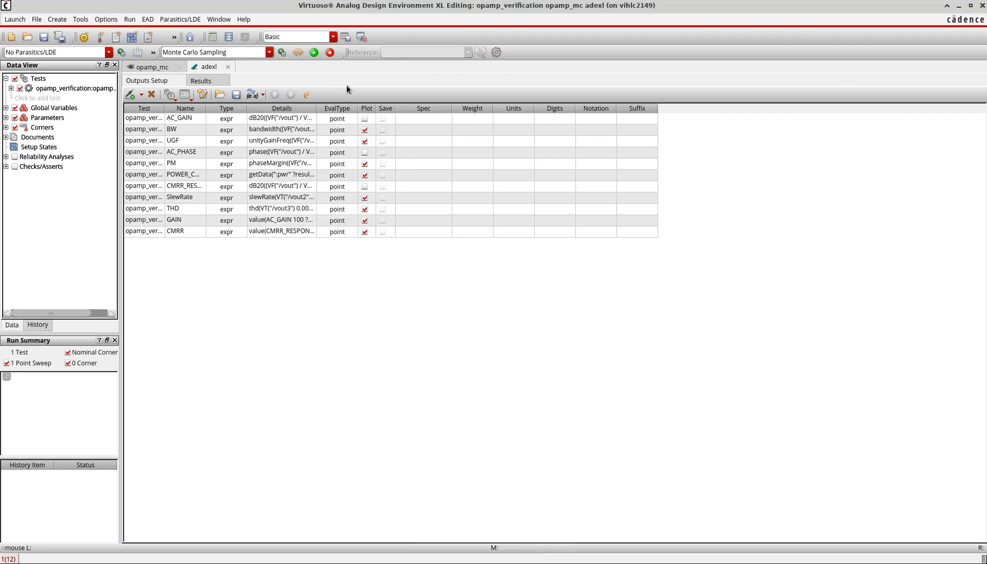
click(314, 54)
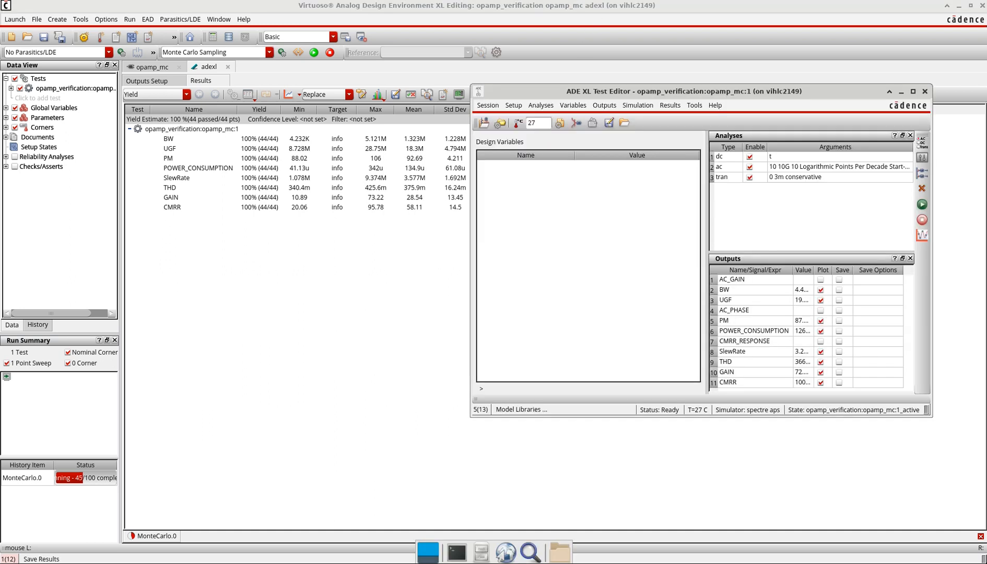
Step: View the functions available in the calculator from the test editor, then close the calculator and minimise the editor
click(694, 105)
click(704, 163)
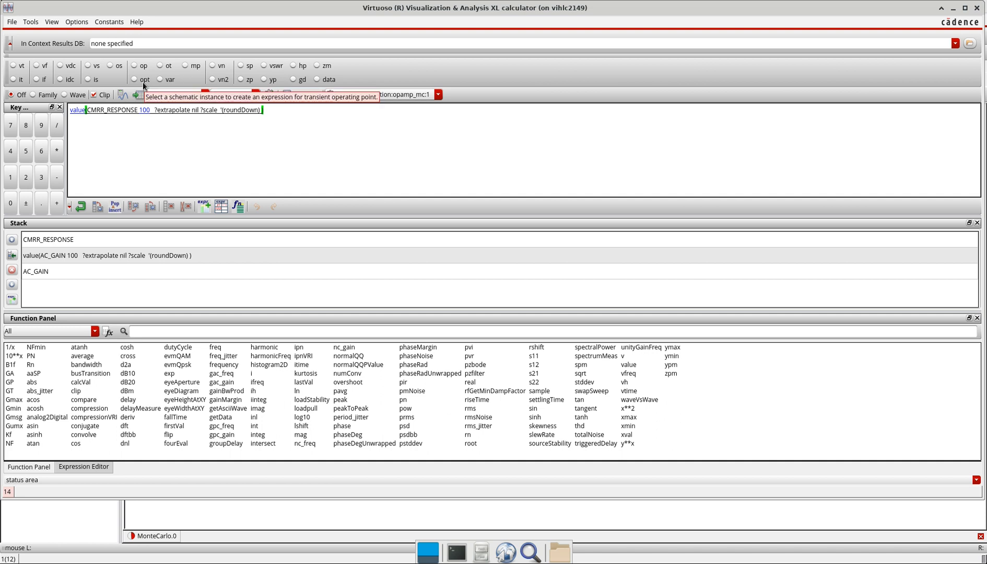
click(977, 8)
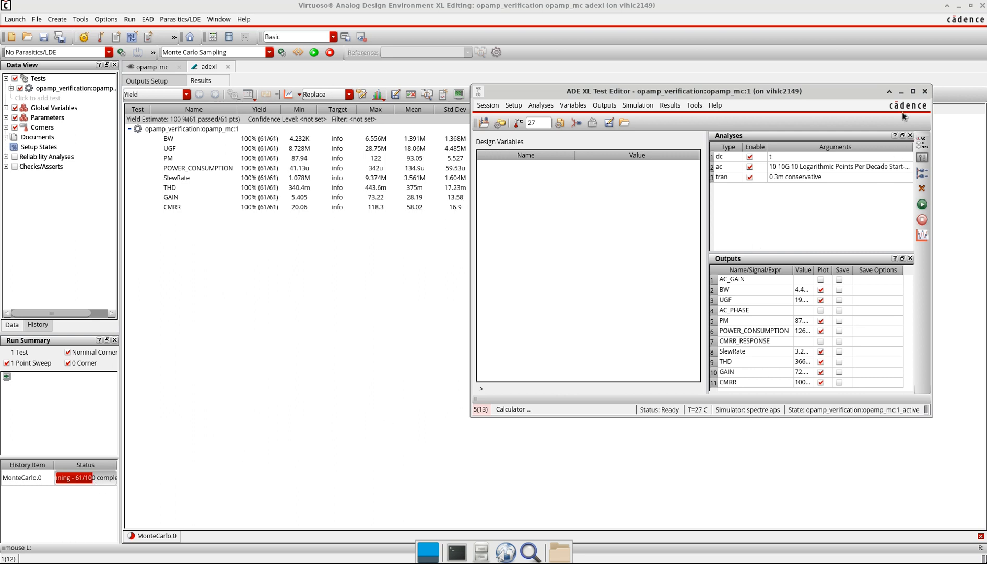
click(901, 94)
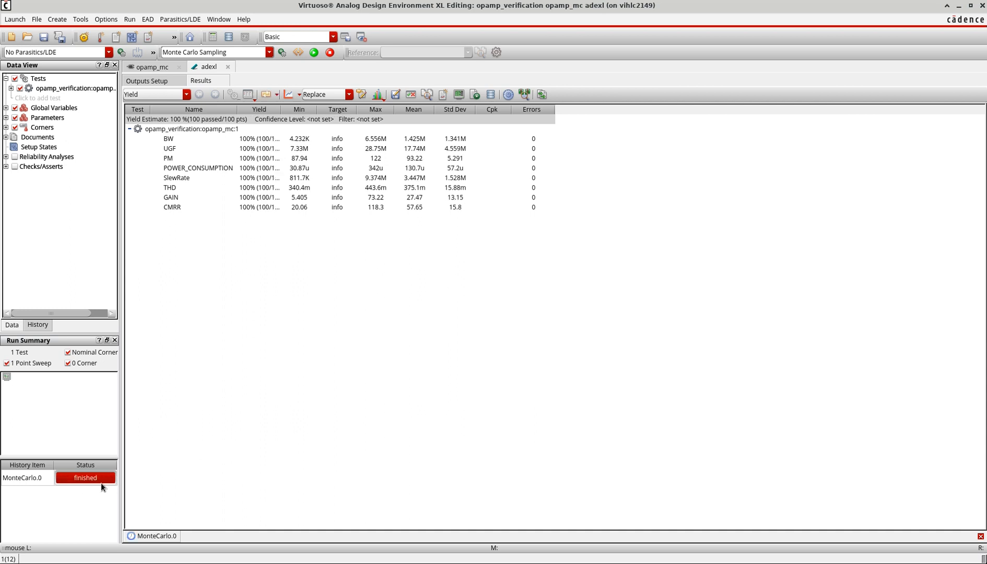
Step: Plot the Monte Carlo results of all outputs as histograms and maximise the graph window
click(288, 95)
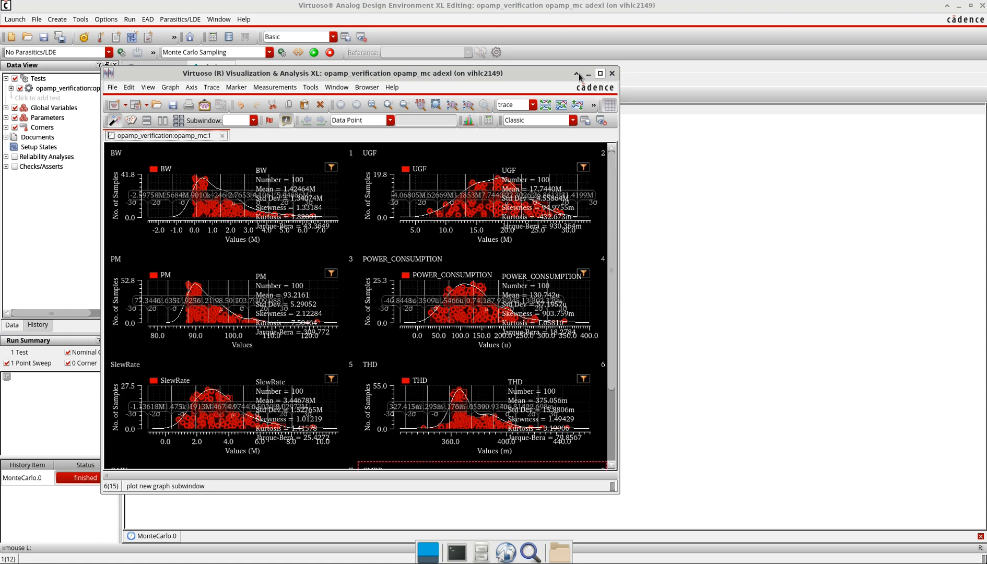
click(600, 73)
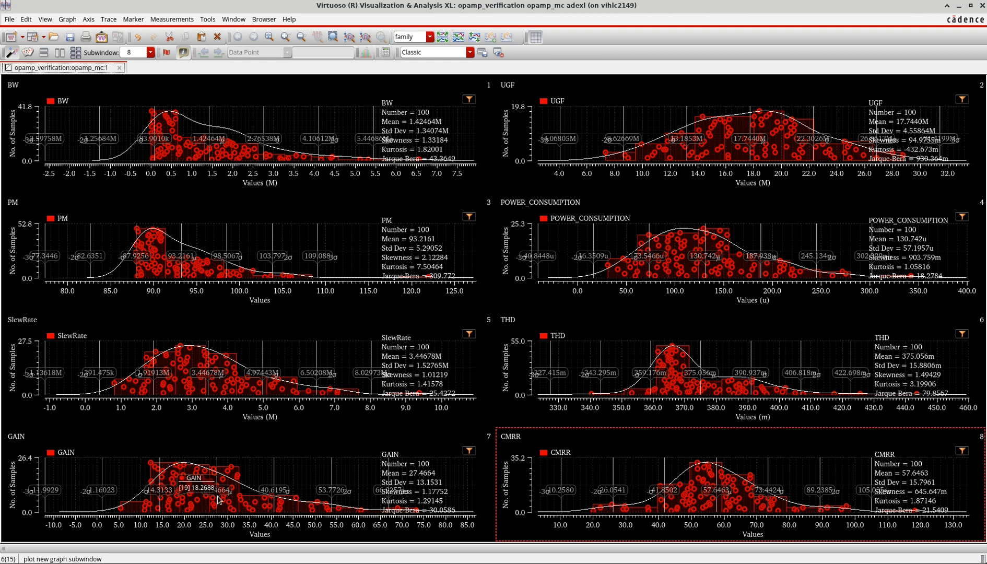
Step: Copy the GAIN histogram to a new rectangular window and return to the combined histogram view
right_click(260, 480)
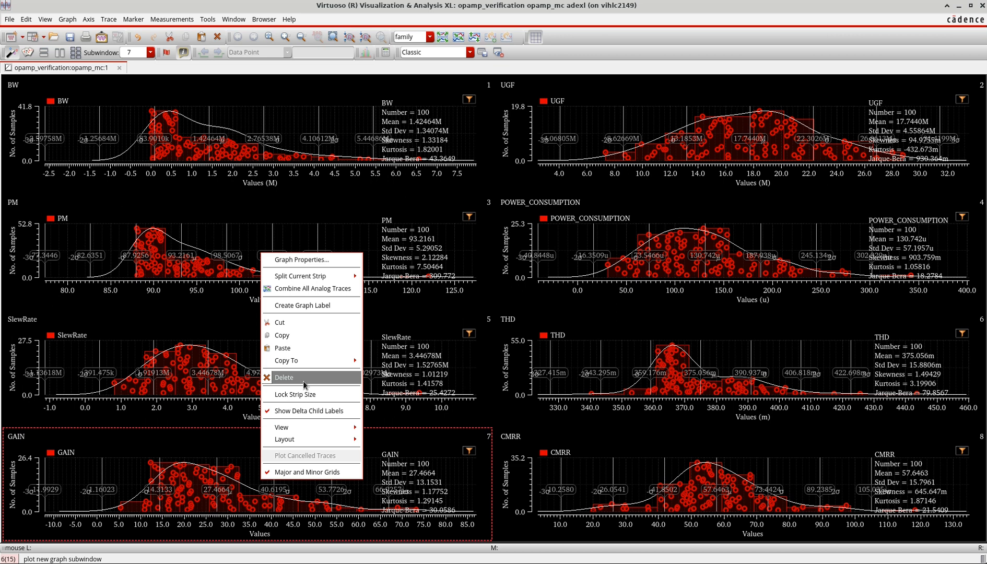
mouse_move(306, 361)
mouse_move(406, 364)
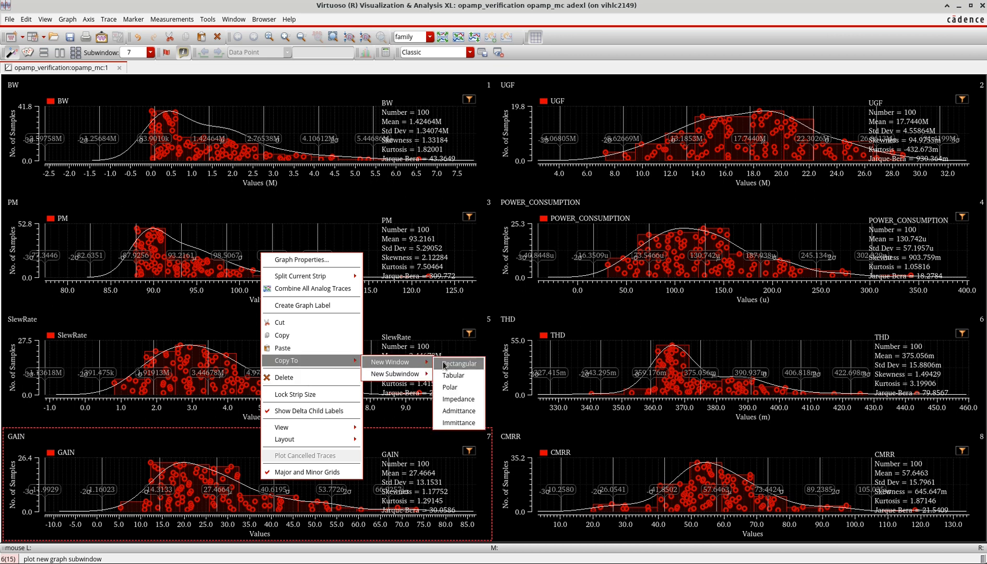
click(445, 362)
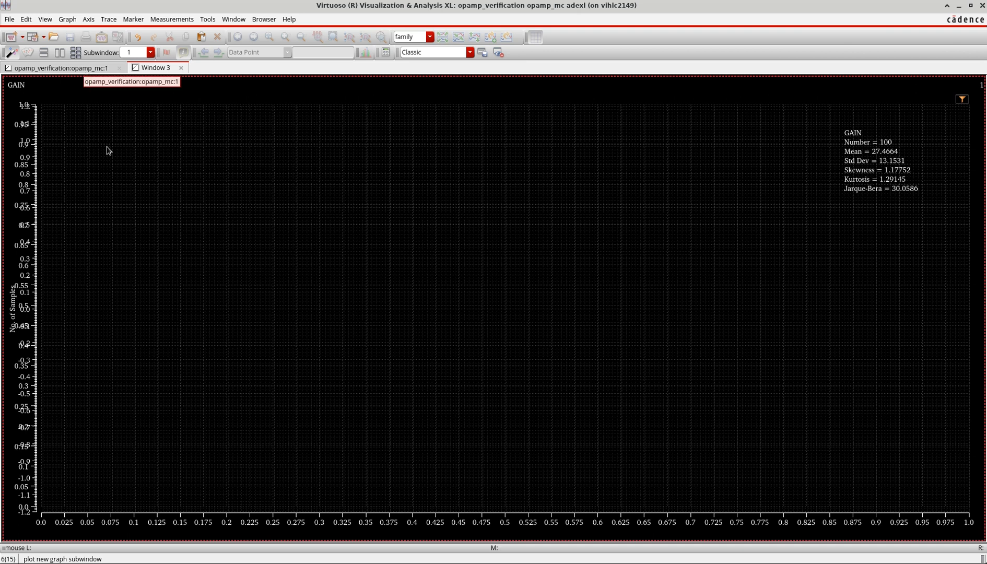
click(69, 69)
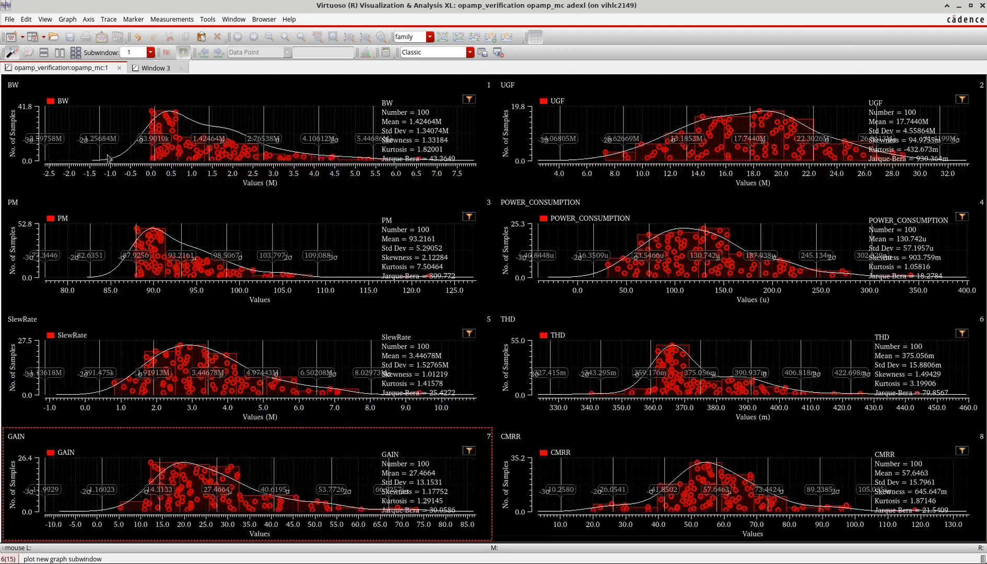
Step: Check the copied GAIN plot in the new window and inspect the SlewRate samples in the combined histograms
right_click(27, 479)
click(131, 480)
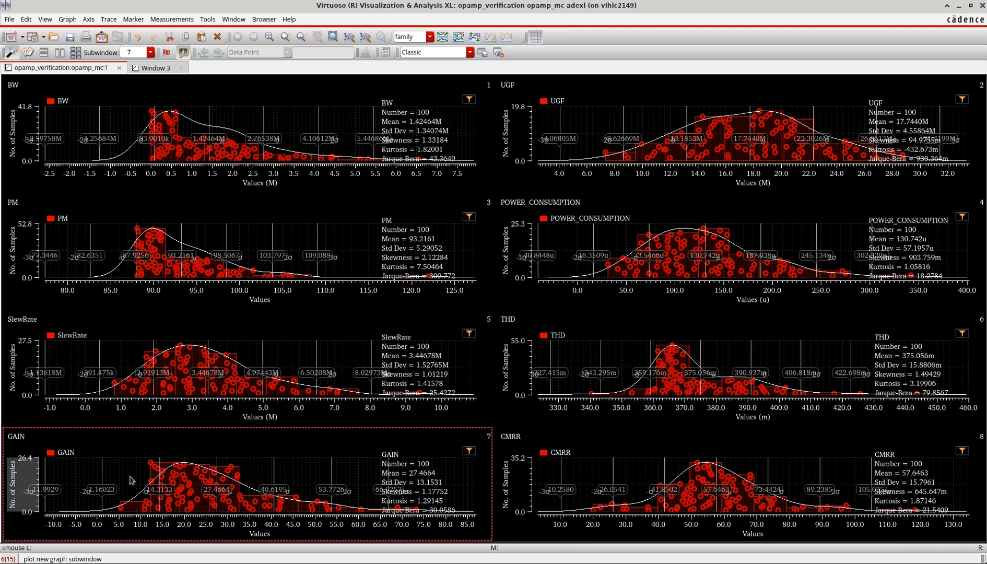
right_click(131, 478)
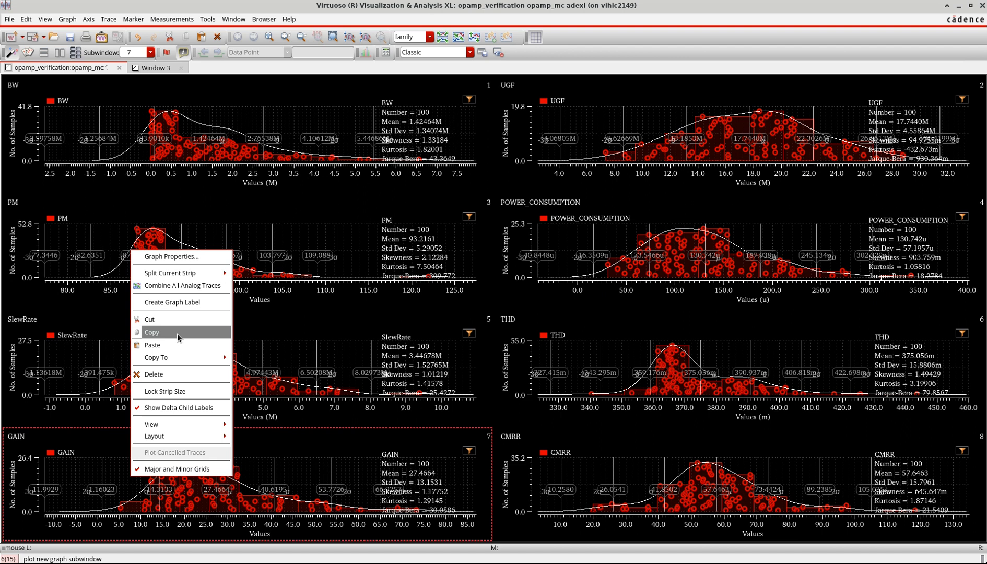
click(152, 69)
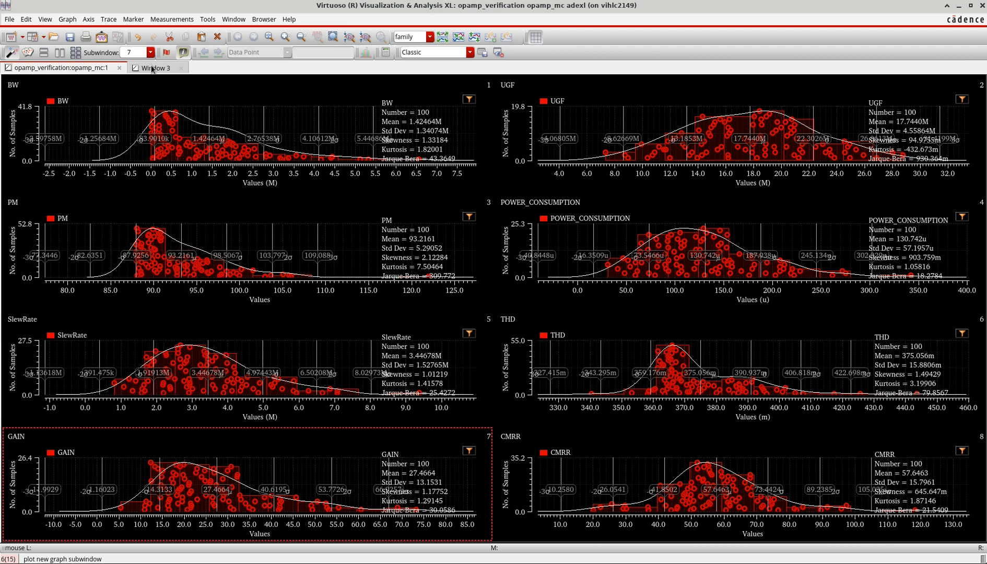
click(152, 69)
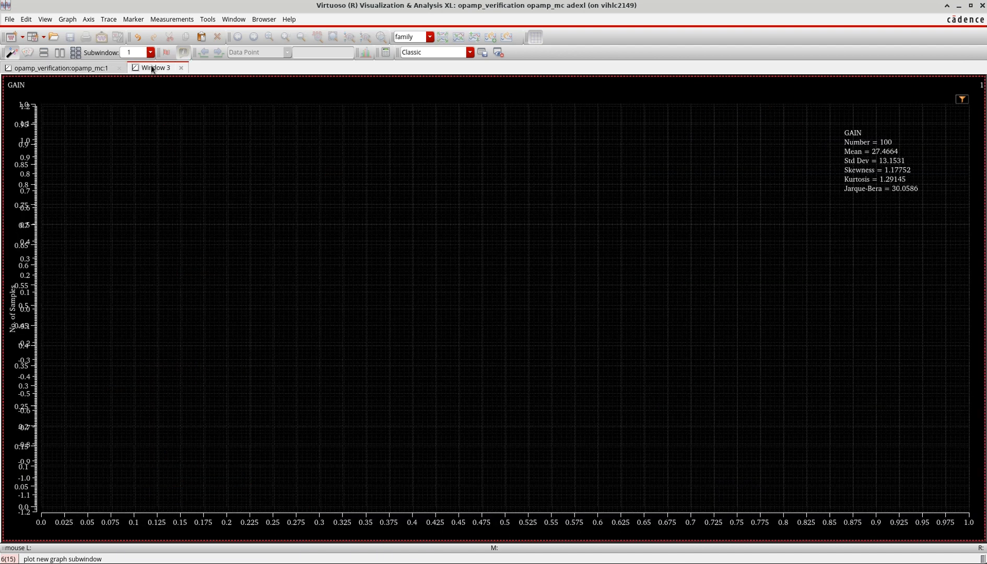
click(57, 68)
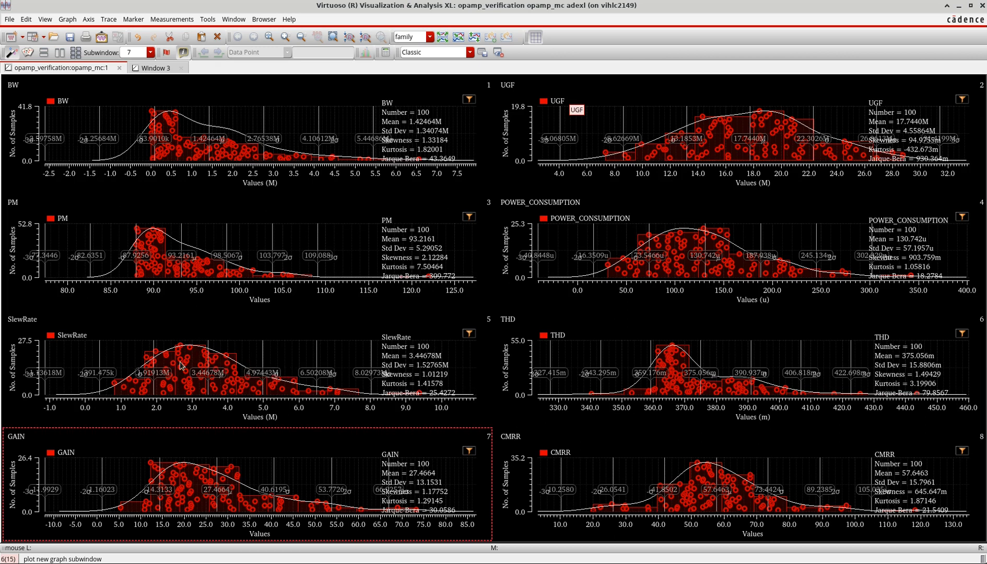
mouse_move(184, 352)
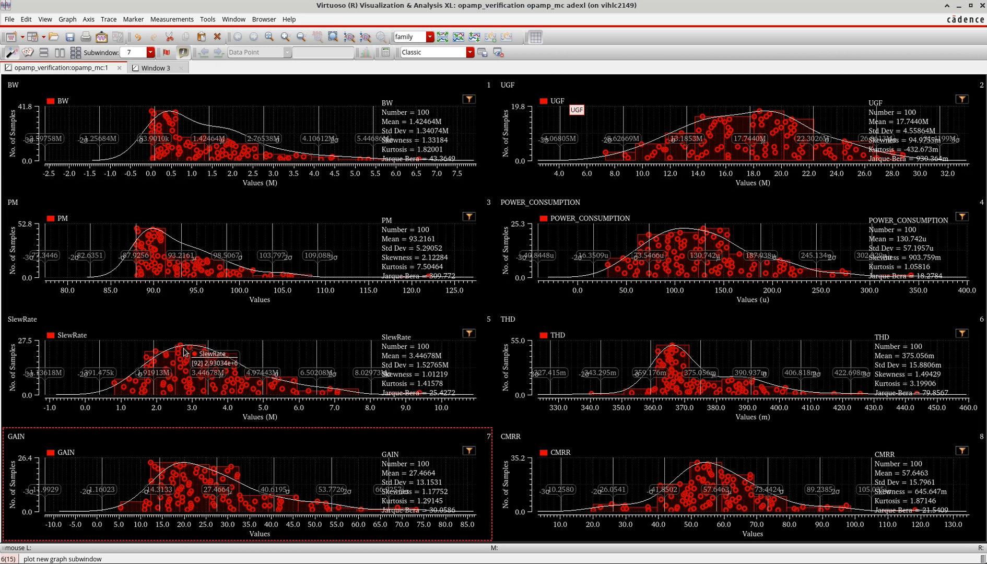